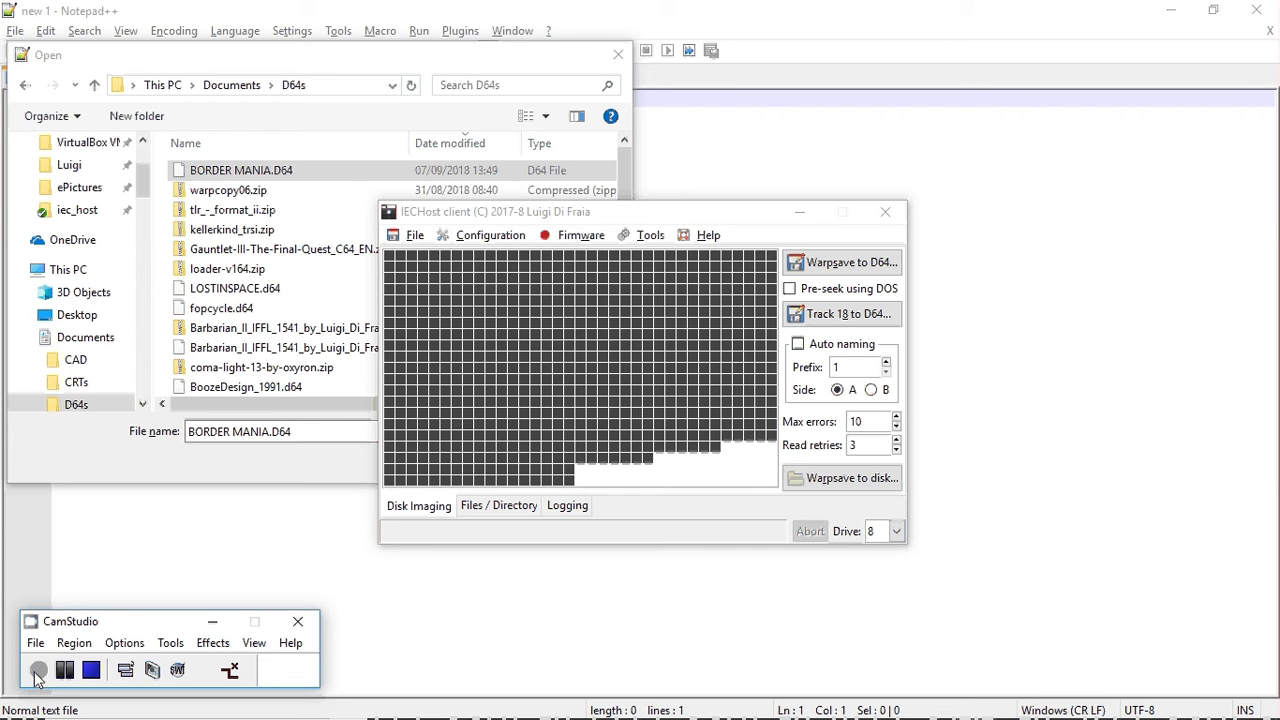
Step: View the program's version and credits information from the Help menu, then close it
{"action": "left_click", "coordinate": [718, 238]}
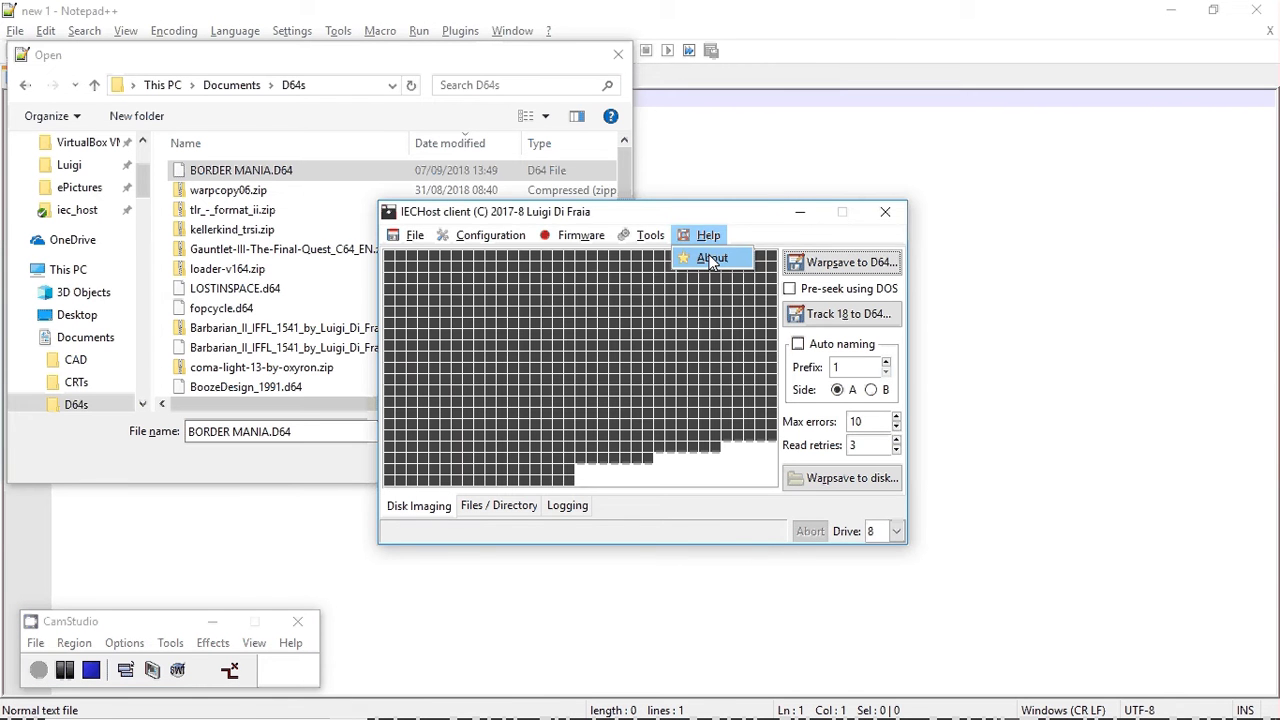
{"action": "left_click", "coordinate": [710, 256]}
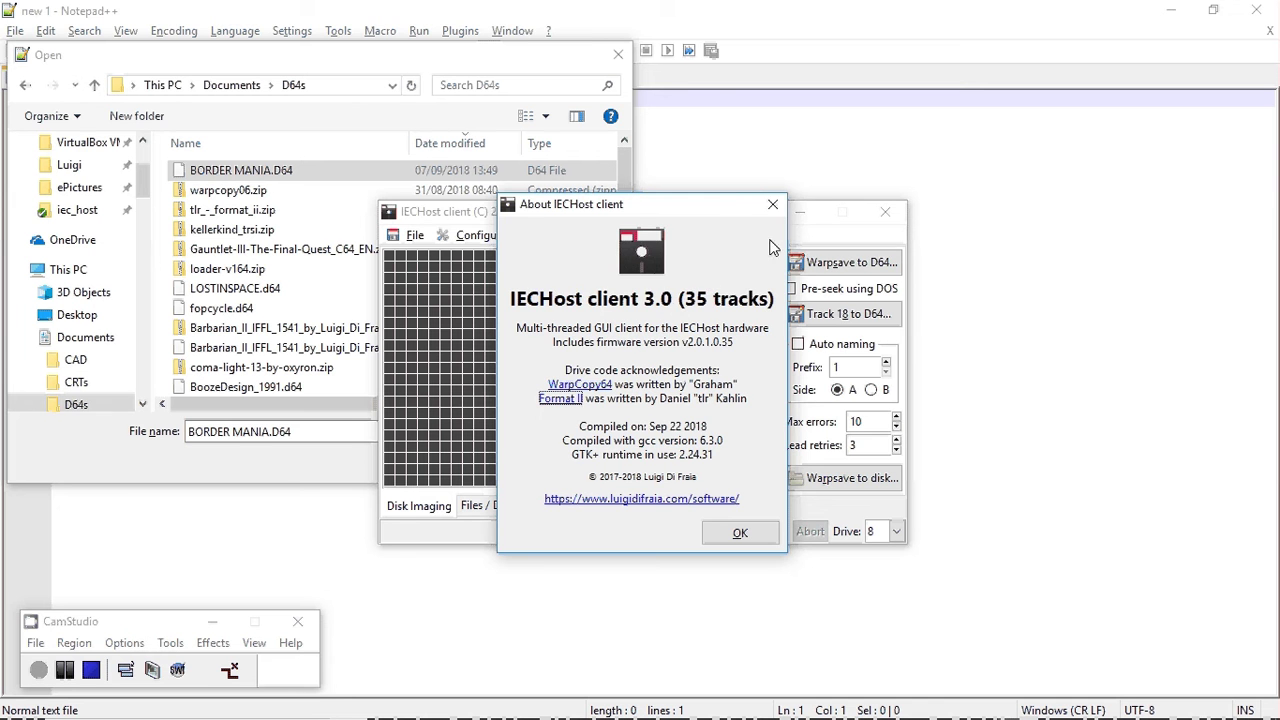
{"action": "left_click", "coordinate": [775, 207]}
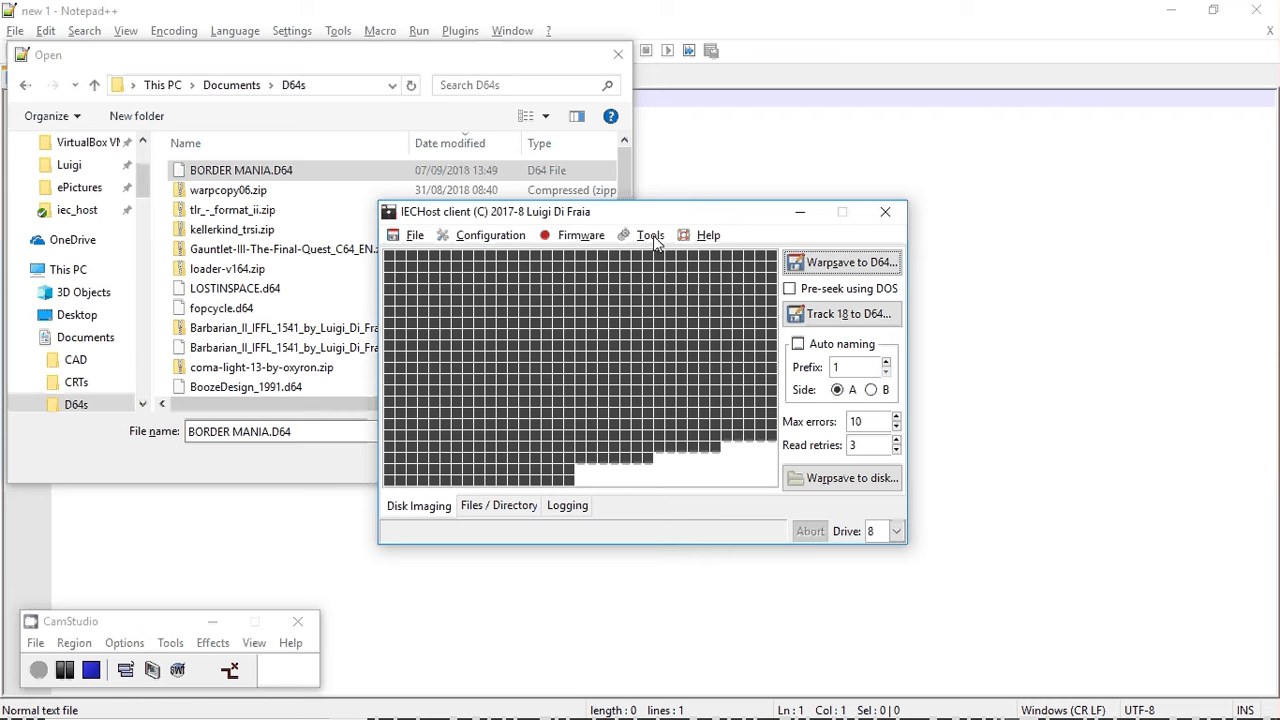
Step: Initialize the disk in drive 8 and start reading track 18 into a D64 image
{"action": "left_click", "coordinate": [650, 235]}
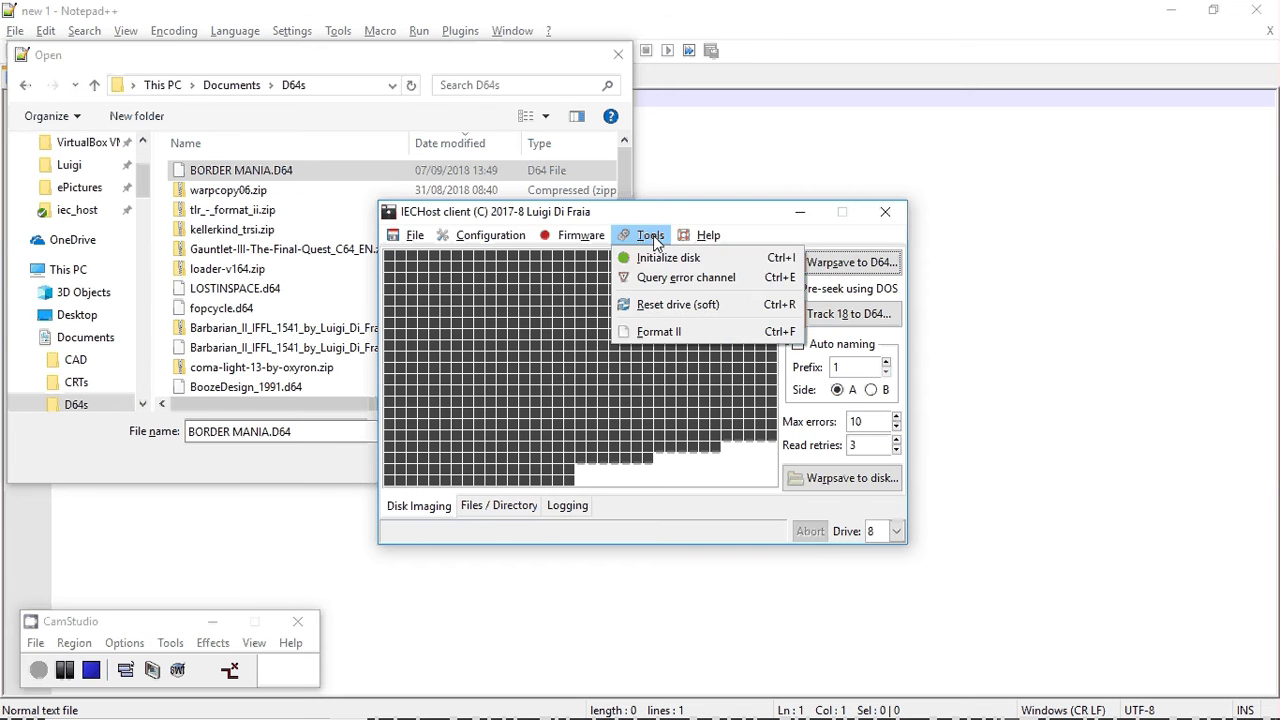
{"action": "left_click", "coordinate": [654, 262]}
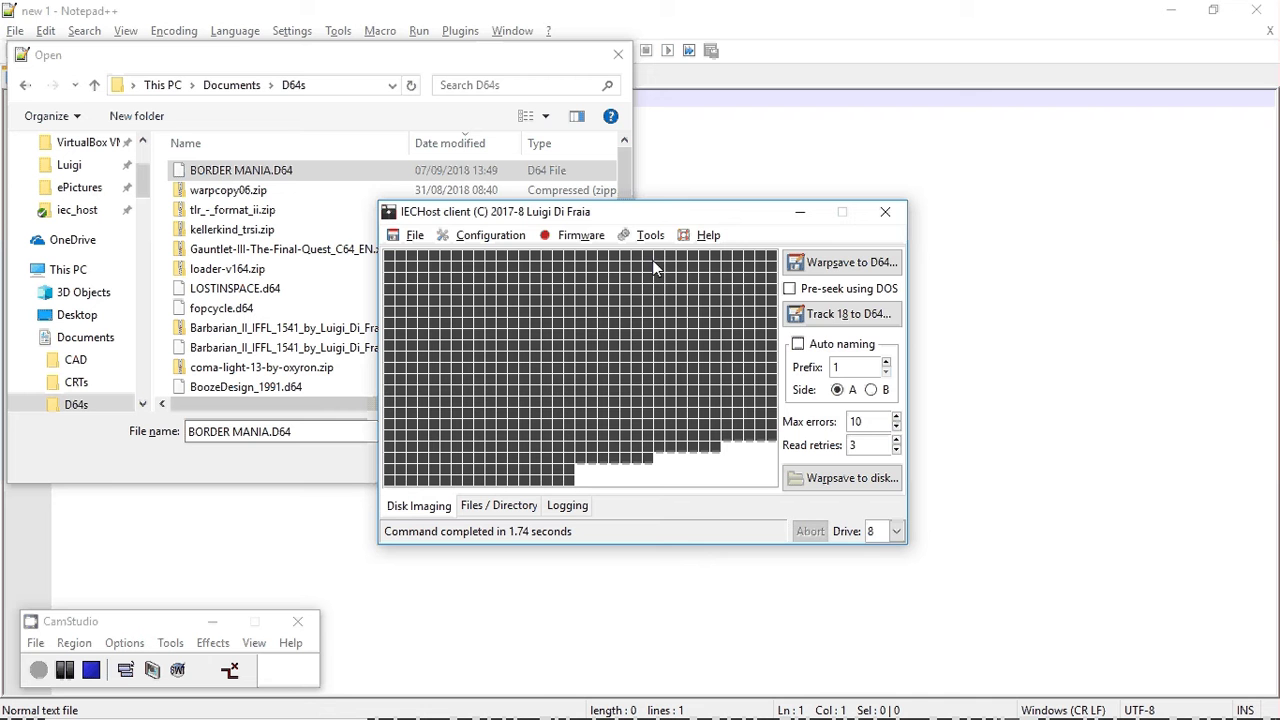
{"action": "left_click", "coordinate": [848, 316]}
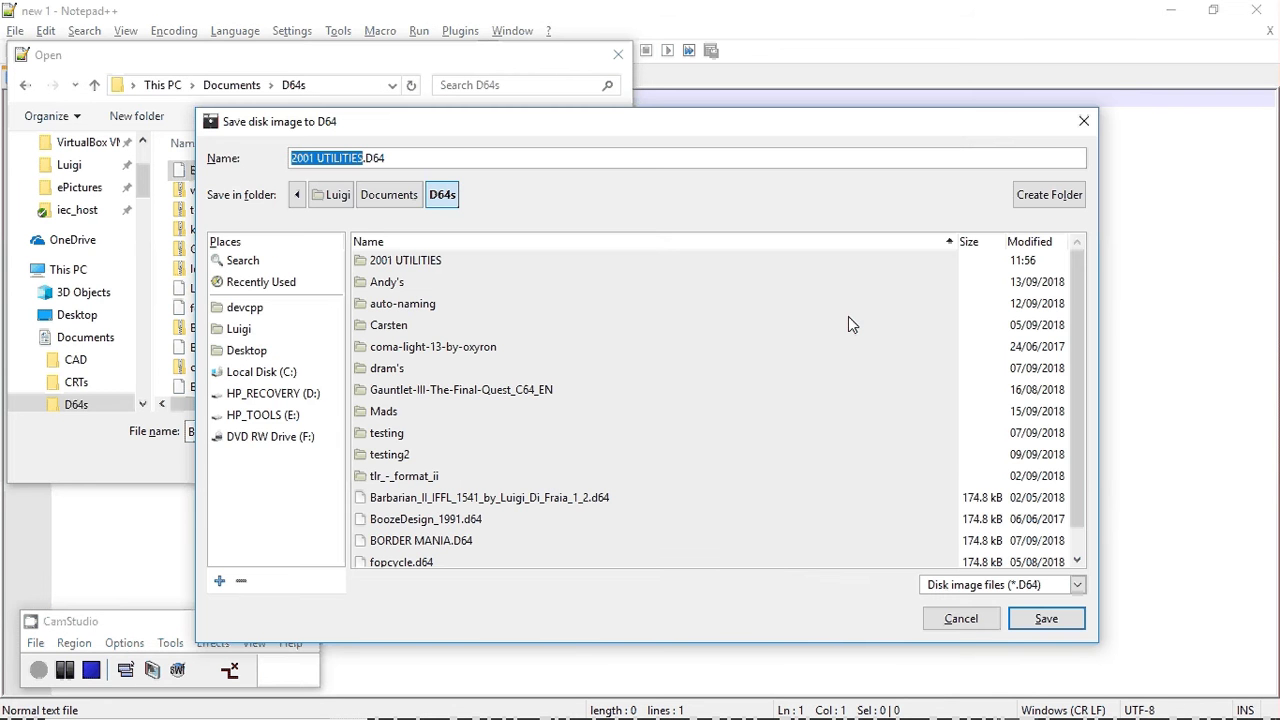
Step: Prefix the suggested name with T18_ and save the image as T18_2001 UTILITIES.D64
{"action": "key", "text": "Home"}
{"action": "type", "text": "T18_"}
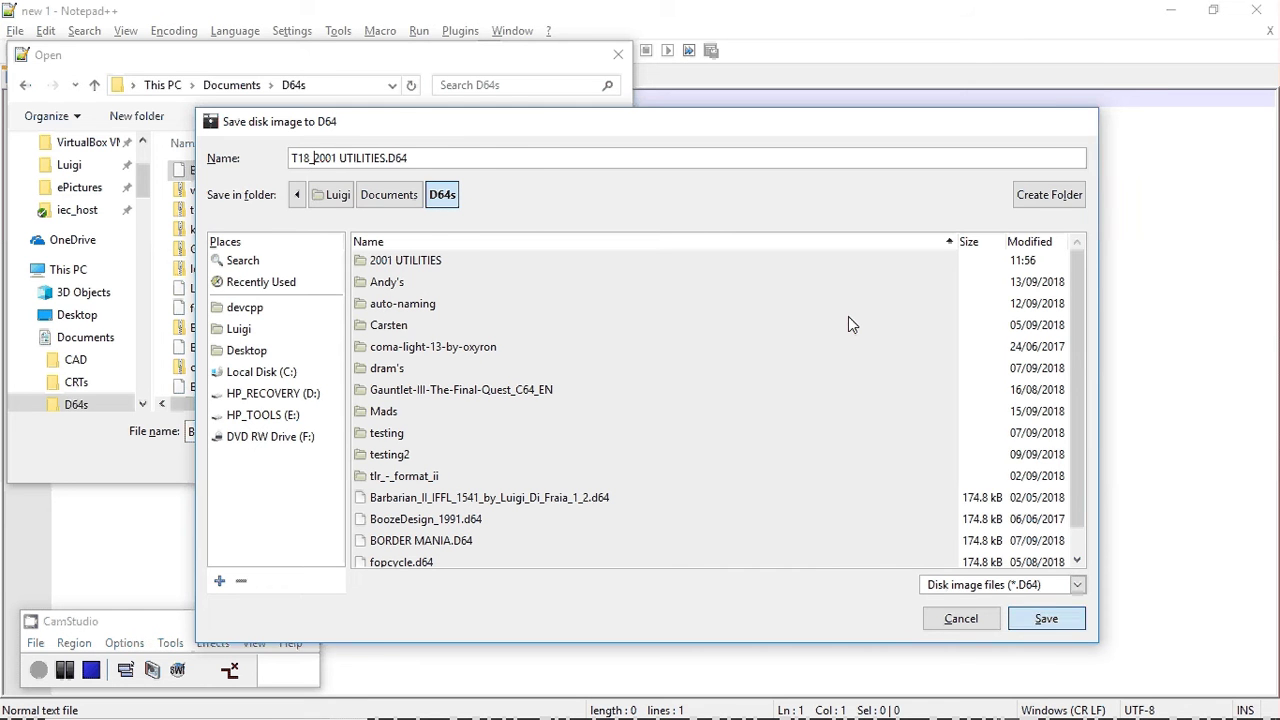
{"action": "key", "text": "Return"}
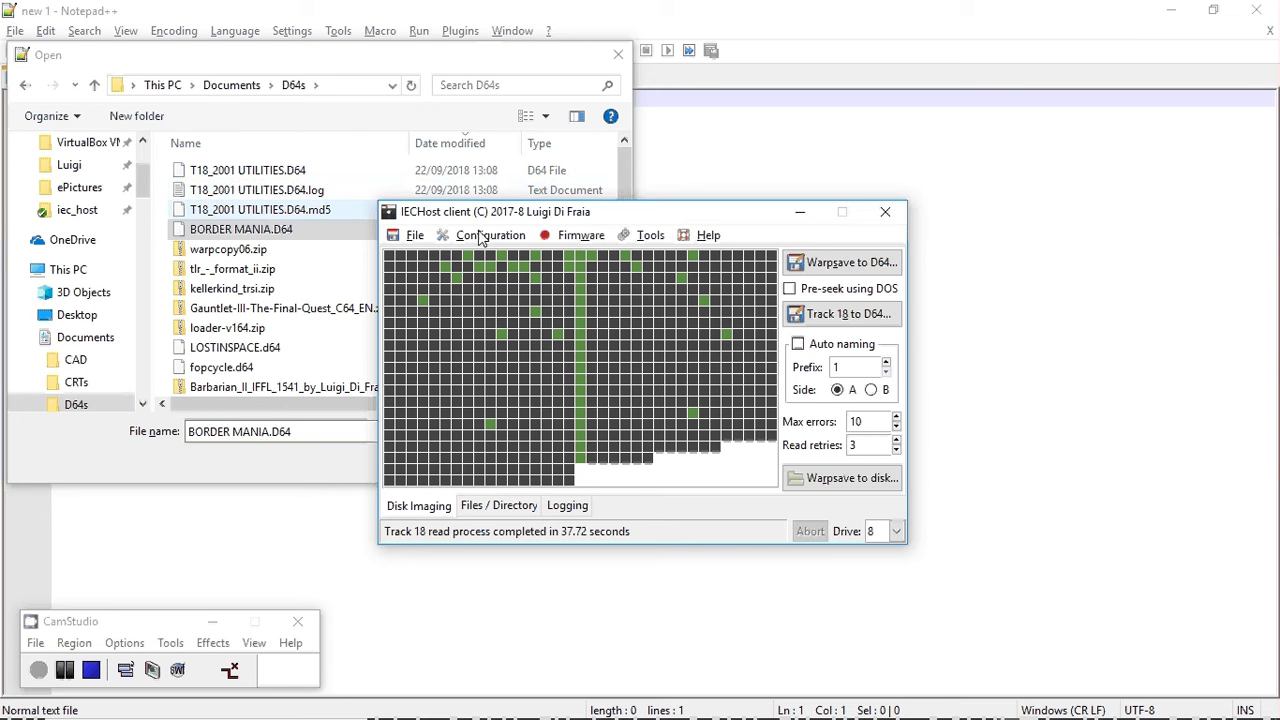
Step: Open T18_2001 UTILITIES.D64.log in Notepad++ and scroll through its track 18 entries
{"action": "left_click", "coordinate": [800, 217]}
{"action": "double_click", "coordinate": [280, 198]}
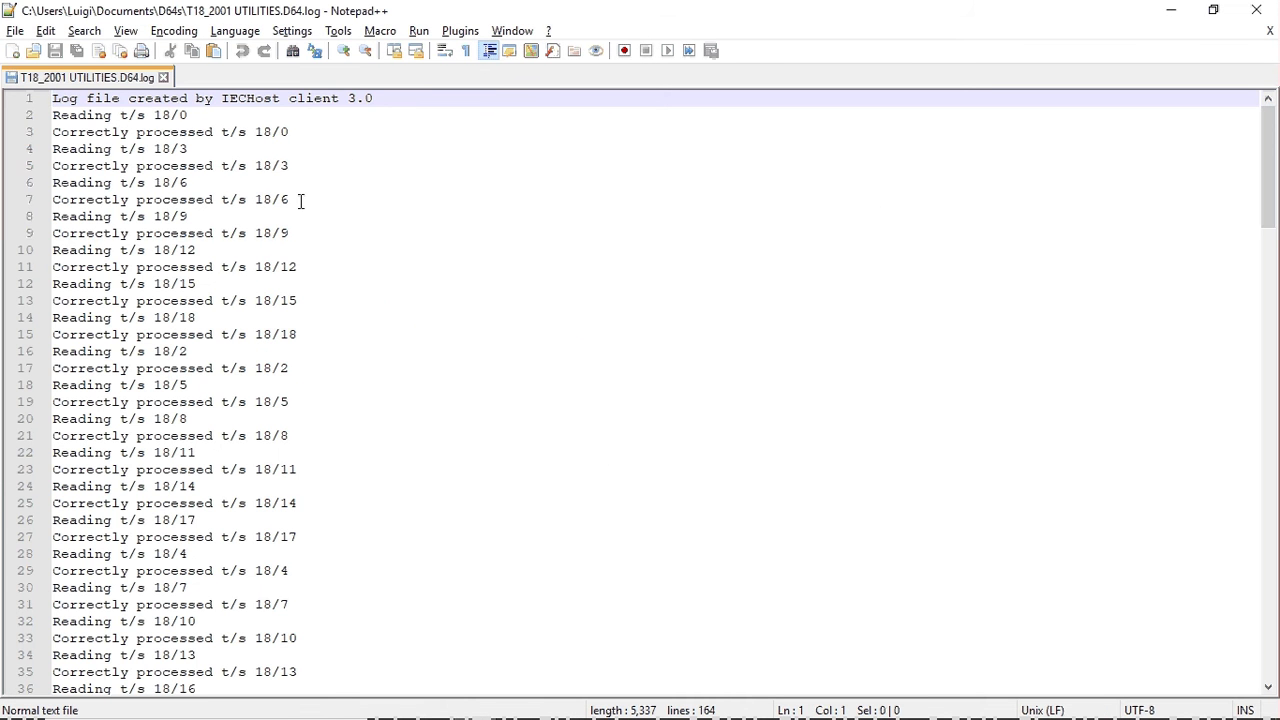
{"action": "scroll", "coordinate": [362, 158], "scroll_direction": "down", "scroll_amount": 5}
{"action": "scroll", "coordinate": [363, 260], "scroll_direction": "up", "scroll_amount": 5}
{"action": "scroll", "coordinate": [295, 390], "scroll_direction": "down", "scroll_amount": 5}
{"action": "scroll", "coordinate": [292, 327], "scroll_direction": "down", "scroll_amount": 3}
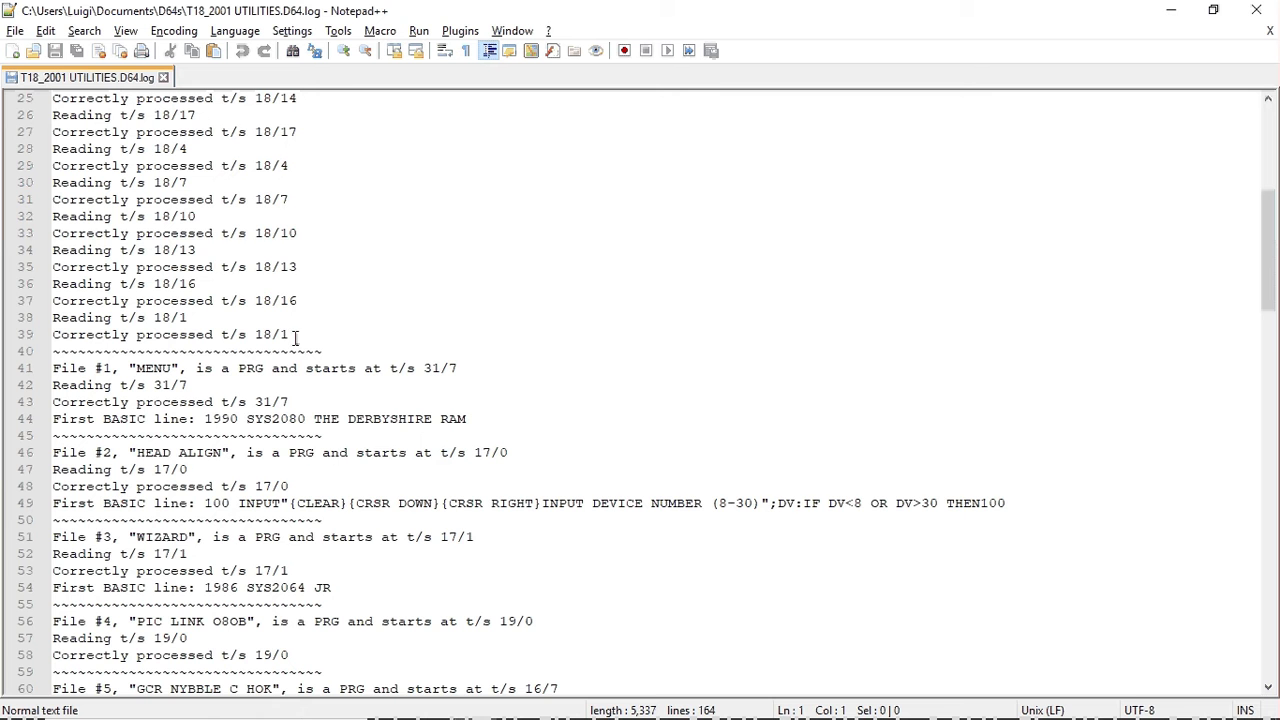
{"action": "scroll", "coordinate": [300, 317], "scroll_direction": "down", "scroll_amount": 4}
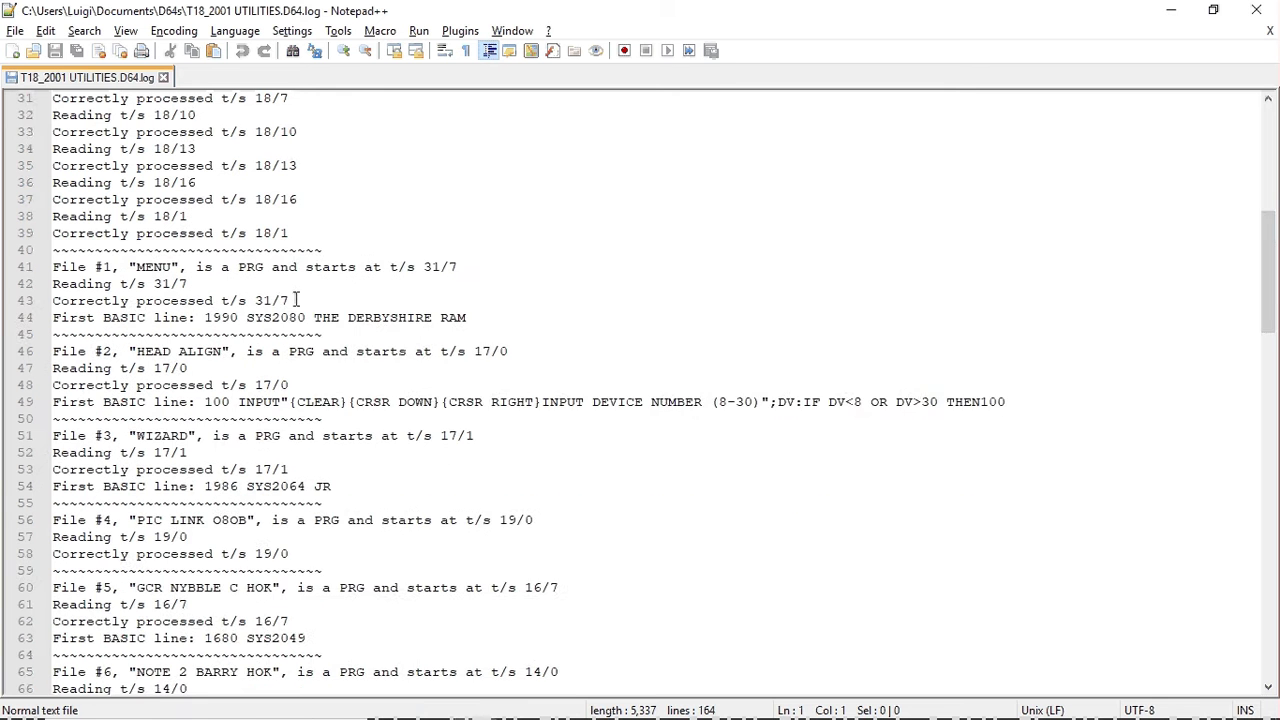
Step: Highlight the MENU entry's PRG type, starting track/sector 31/7 and first BASIC line
{"action": "left_click", "coordinate": [55, 168]}
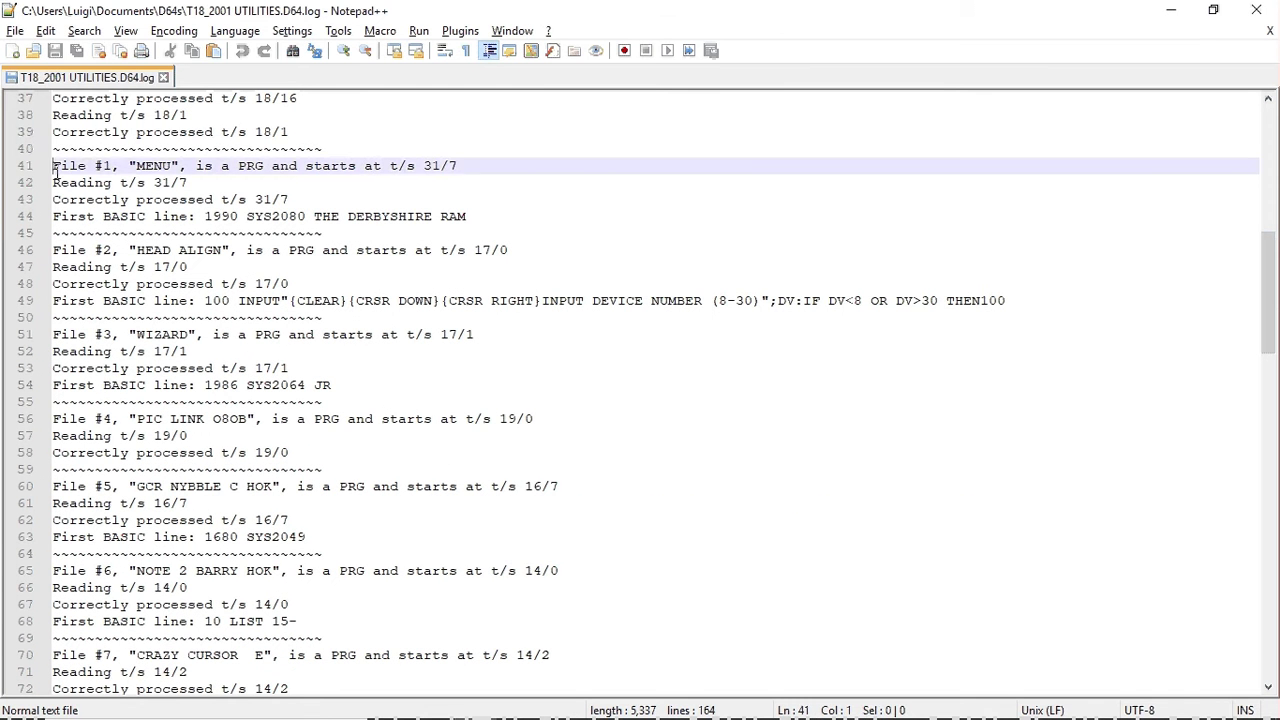
{"action": "left_click", "coordinate": [220, 150]}
{"action": "left_click", "coordinate": [265, 181]}
{"action": "left_click_drag", "start_coordinate": [197, 166], "coordinate": [280, 165]}
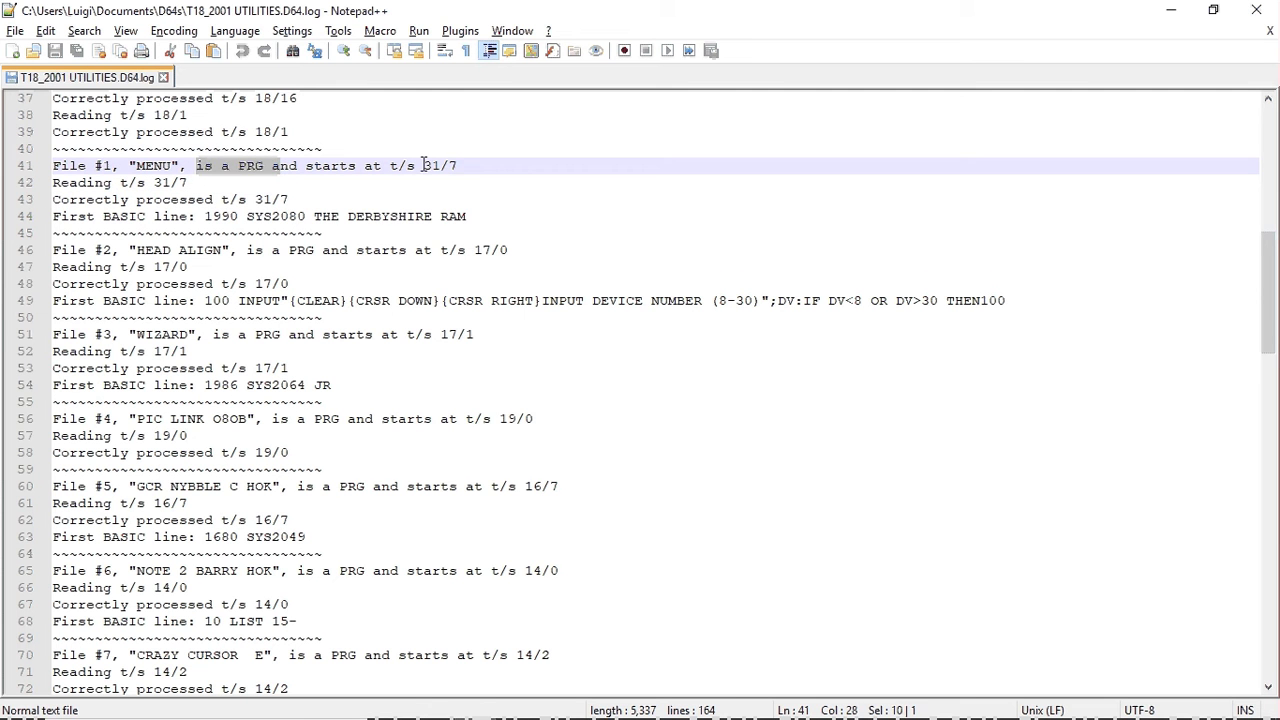
{"action": "left_click_drag", "start_coordinate": [424, 166], "coordinate": [484, 159]}
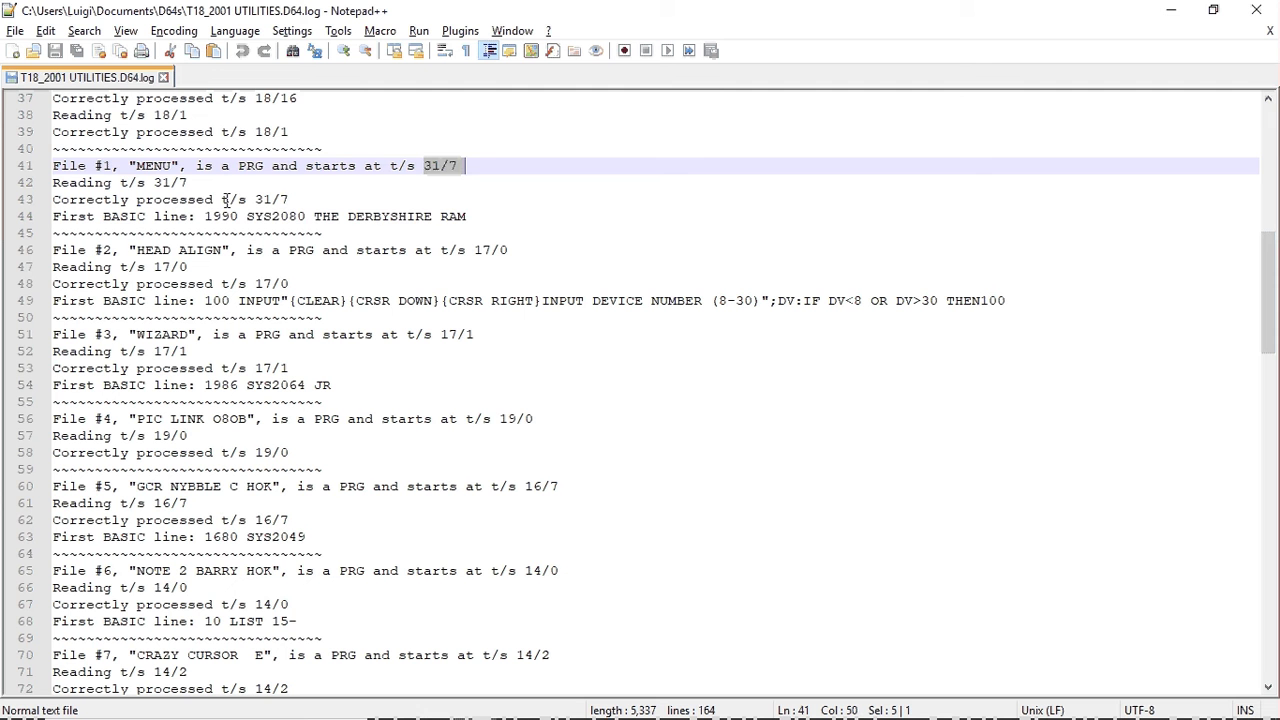
{"action": "left_click_drag", "start_coordinate": [204, 216], "coordinate": [475, 212]}
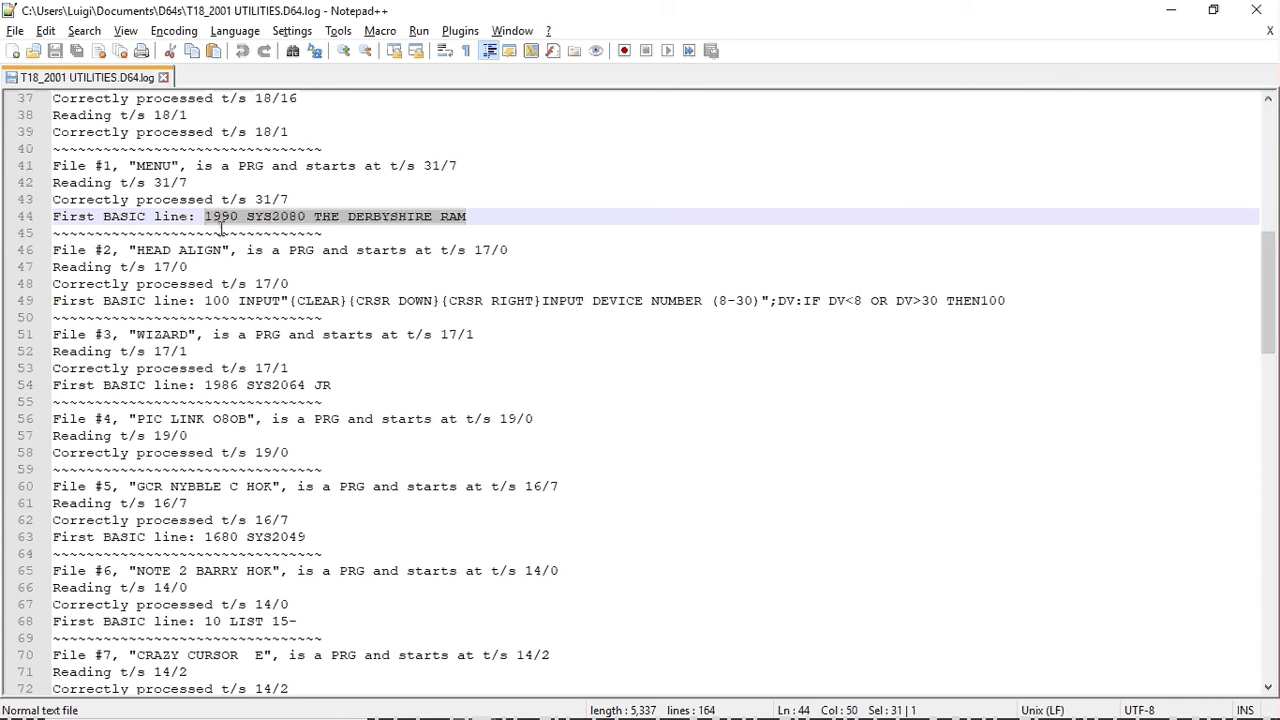
Step: Pick out the SYS2080 and SYS2064 start calls and a following BASIC line in the log
{"action": "double_click", "coordinate": [290, 218]}
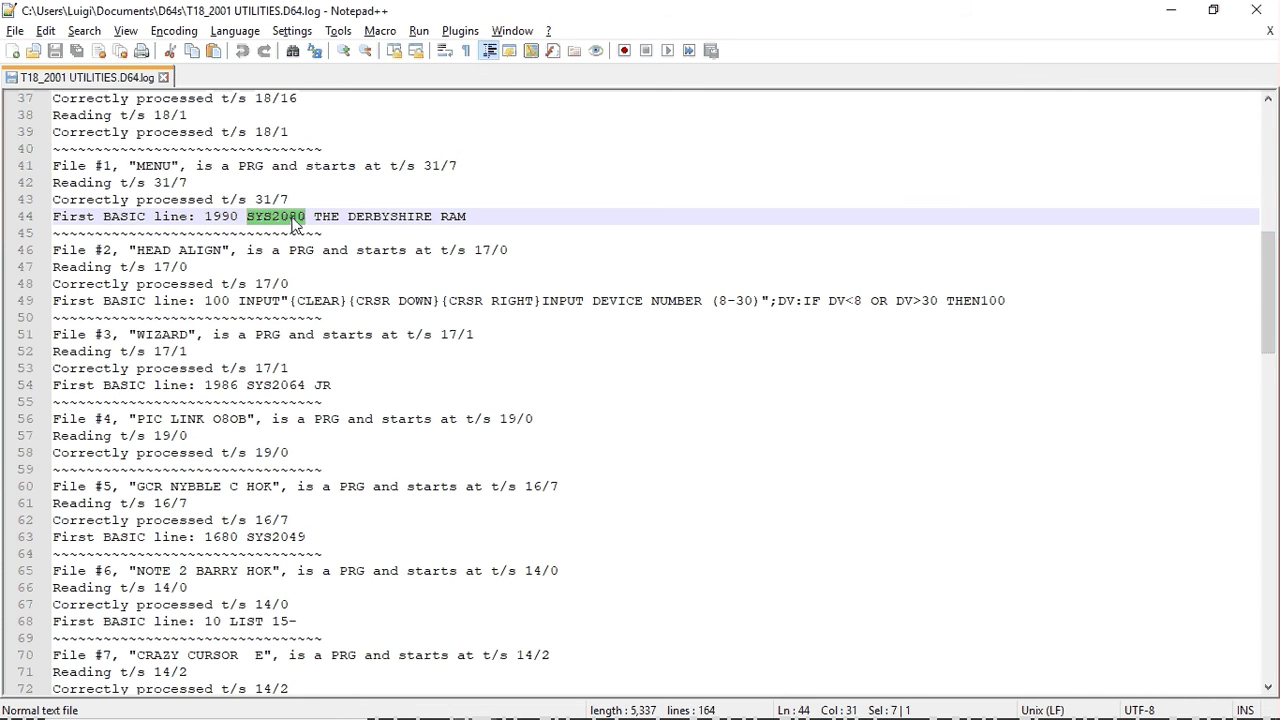
{"action": "scroll", "coordinate": [296, 220], "scroll_direction": "down", "scroll_amount": 1}
{"action": "scroll", "coordinate": [296, 220], "scroll_direction": "down", "scroll_amount": 1}
{"action": "double_click", "coordinate": [283, 284]}
{"action": "scroll", "coordinate": [285, 288], "scroll_direction": "down", "scroll_amount": 4}
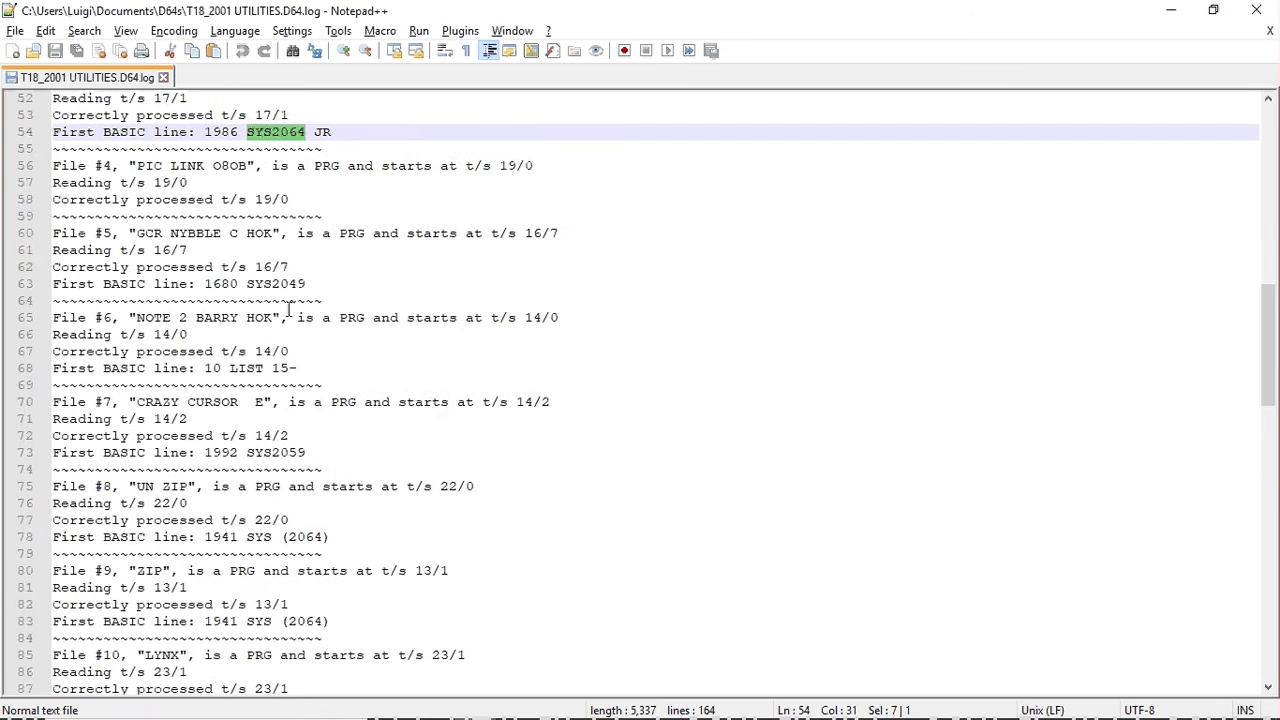
{"action": "scroll", "coordinate": [285, 288], "scroll_direction": "down", "scroll_amount": 8}
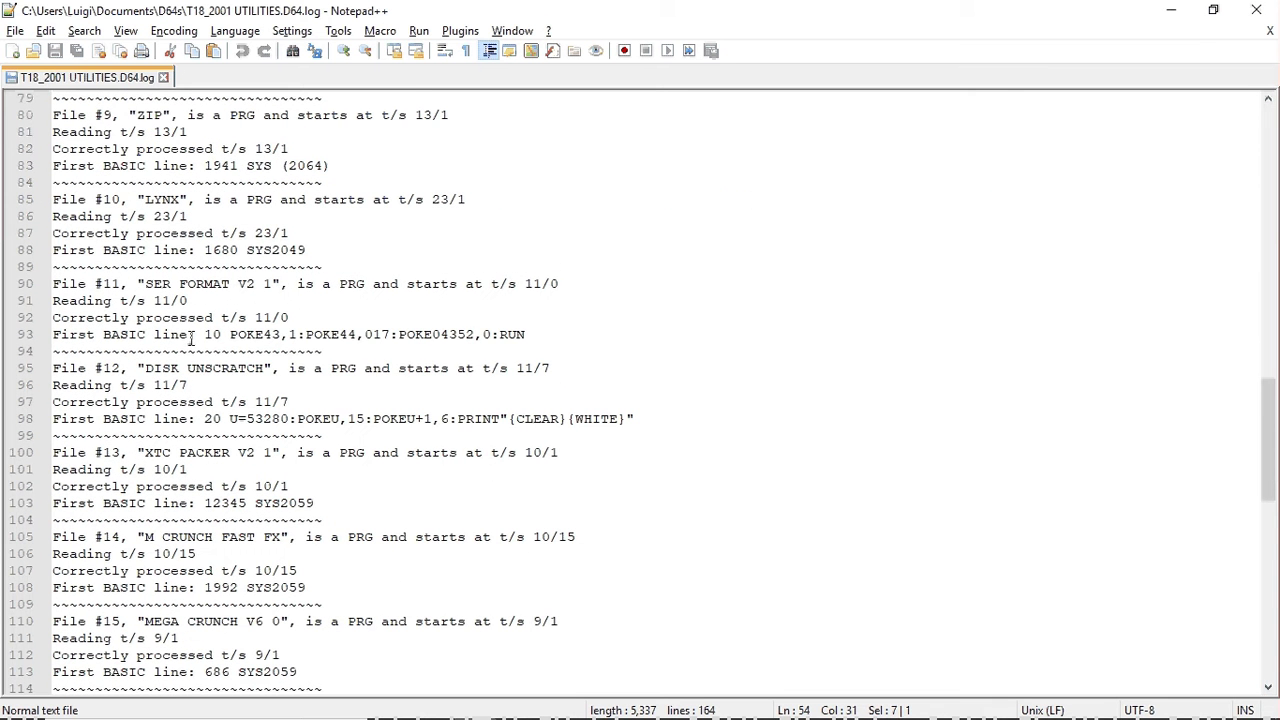
{"action": "left_click_drag", "start_coordinate": [205, 334], "coordinate": [527, 334]}
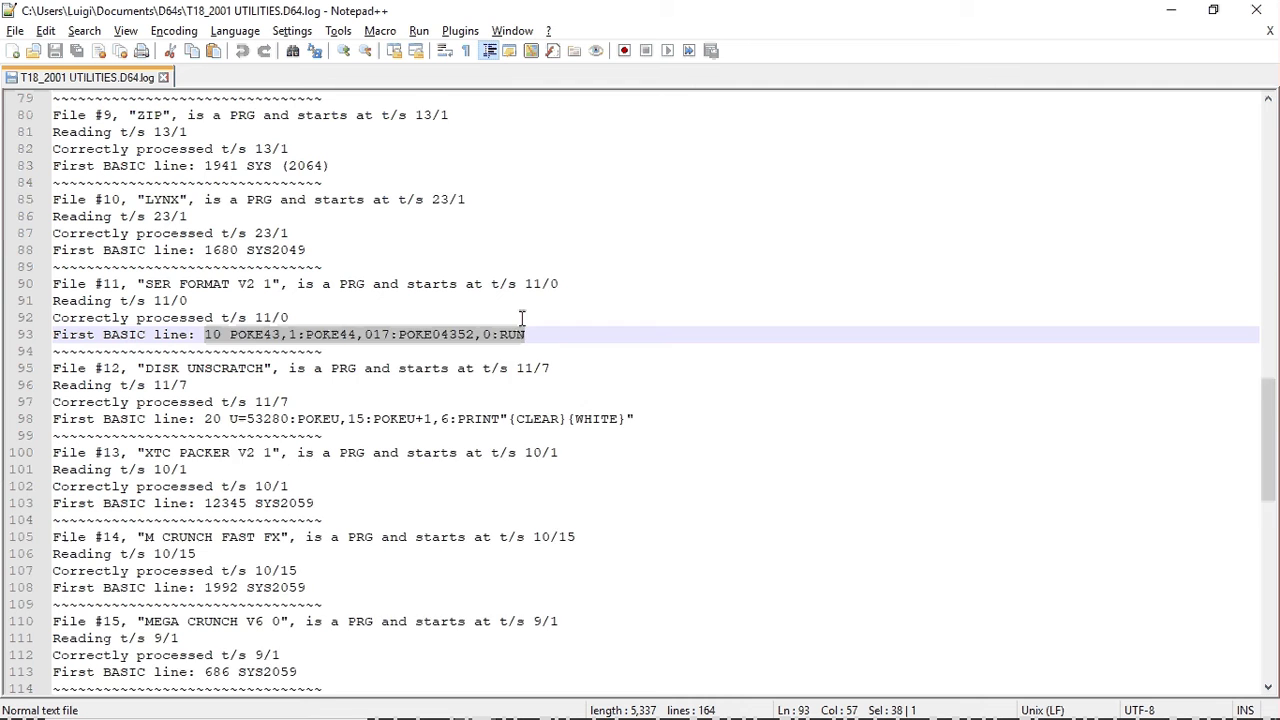
Step: Select the whole DISK UNSCRATCH BASIC line 98 and mark all SYS2059 occurrences
{"action": "scroll", "coordinate": [520, 318], "scroll_direction": "down", "scroll_amount": 3}
{"action": "left_click_drag", "start_coordinate": [238, 268], "coordinate": [621, 268]}
{"action": "left_click", "coordinate": [648, 268], "text": "shift"}
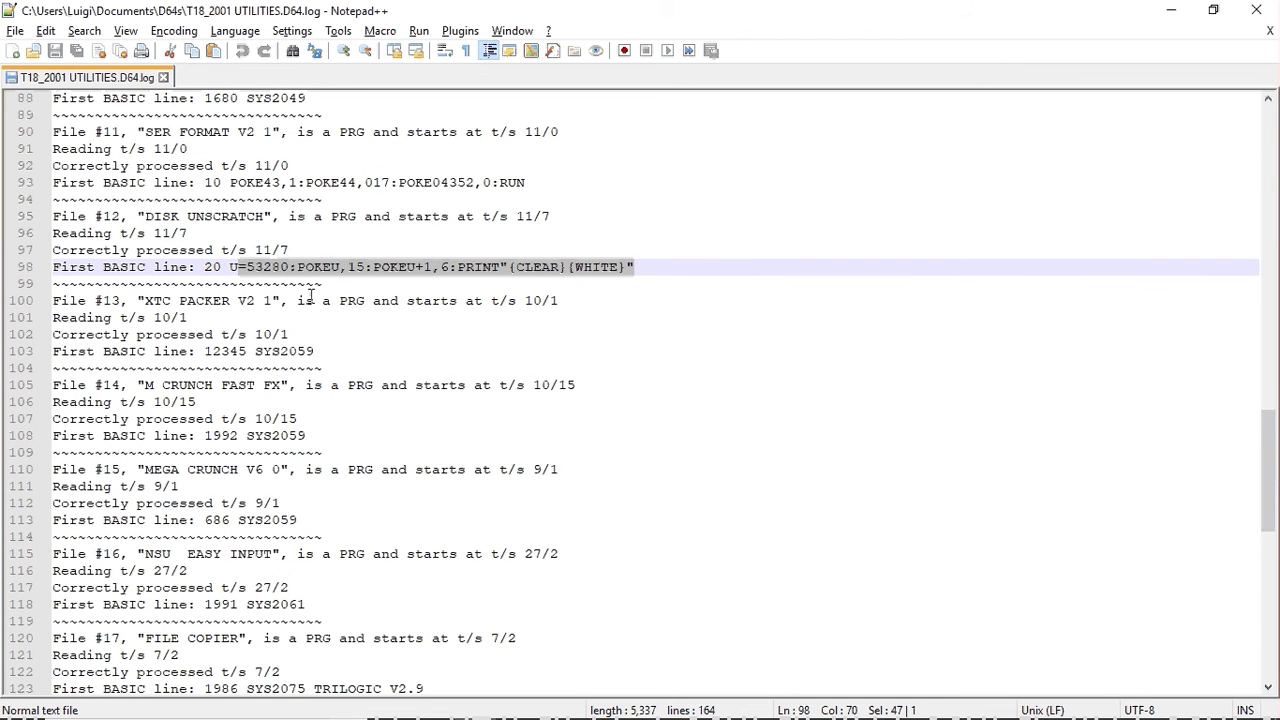
{"action": "left_click_drag", "start_coordinate": [203, 267], "coordinate": [705, 267]}
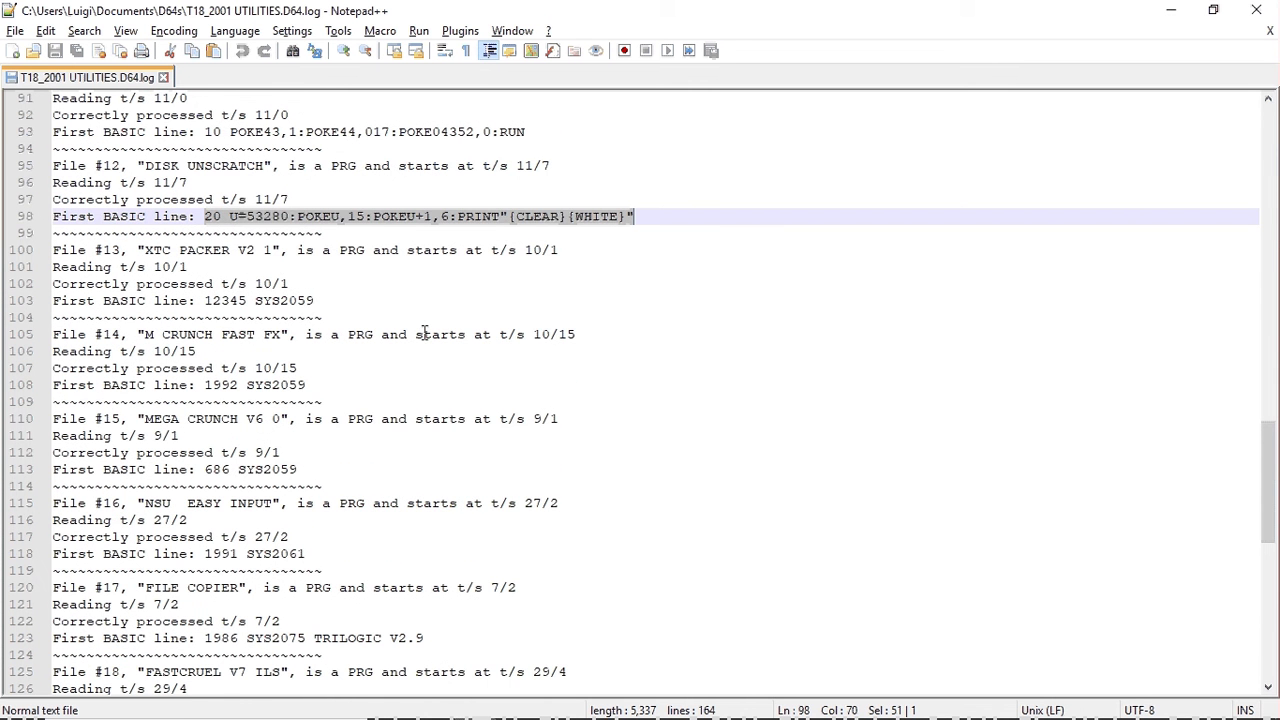
{"action": "double_click", "coordinate": [300, 300]}
Step: On line 148, select SYS2080, THE DERBYSHIRE RAM, and the word DERBYSHIRE
{"action": "scroll", "coordinate": [315, 340], "scroll_direction": "down", "scroll_amount": 5}
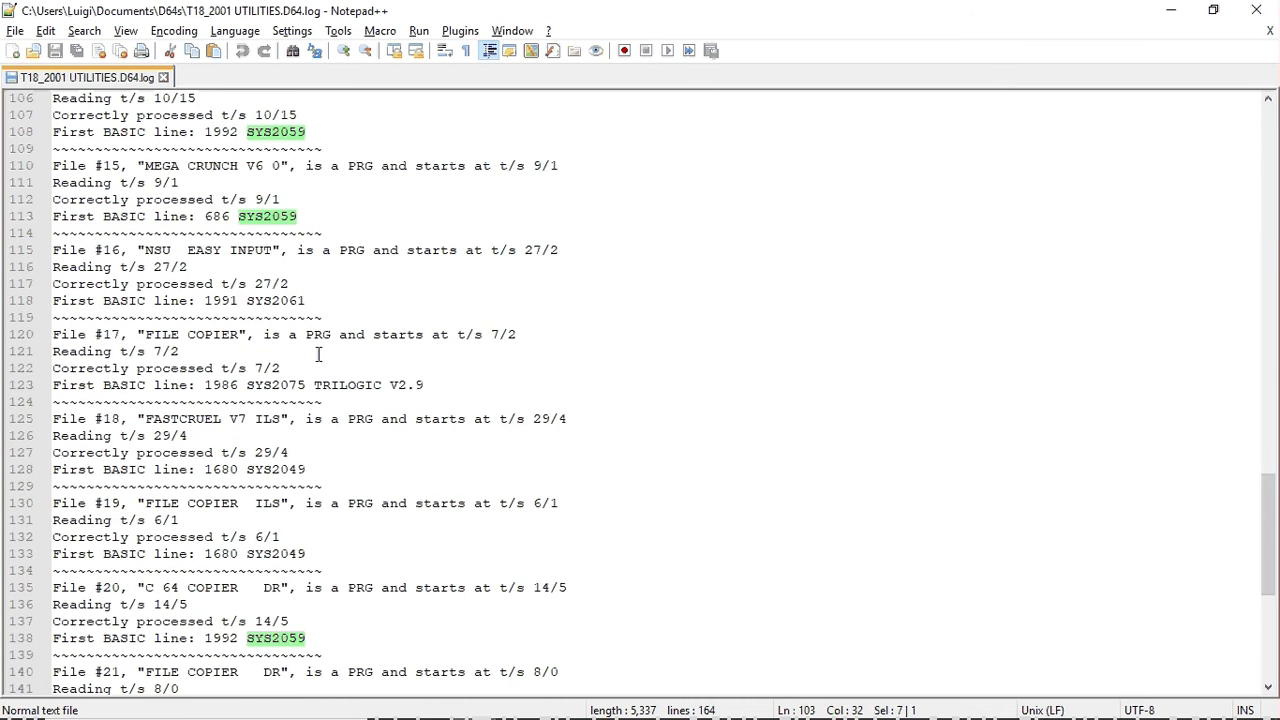
{"action": "scroll", "coordinate": [460, 316], "scroll_direction": "down", "scroll_amount": 3}
{"action": "scroll", "coordinate": [460, 316], "scroll_direction": "down", "scroll_amount": 5}
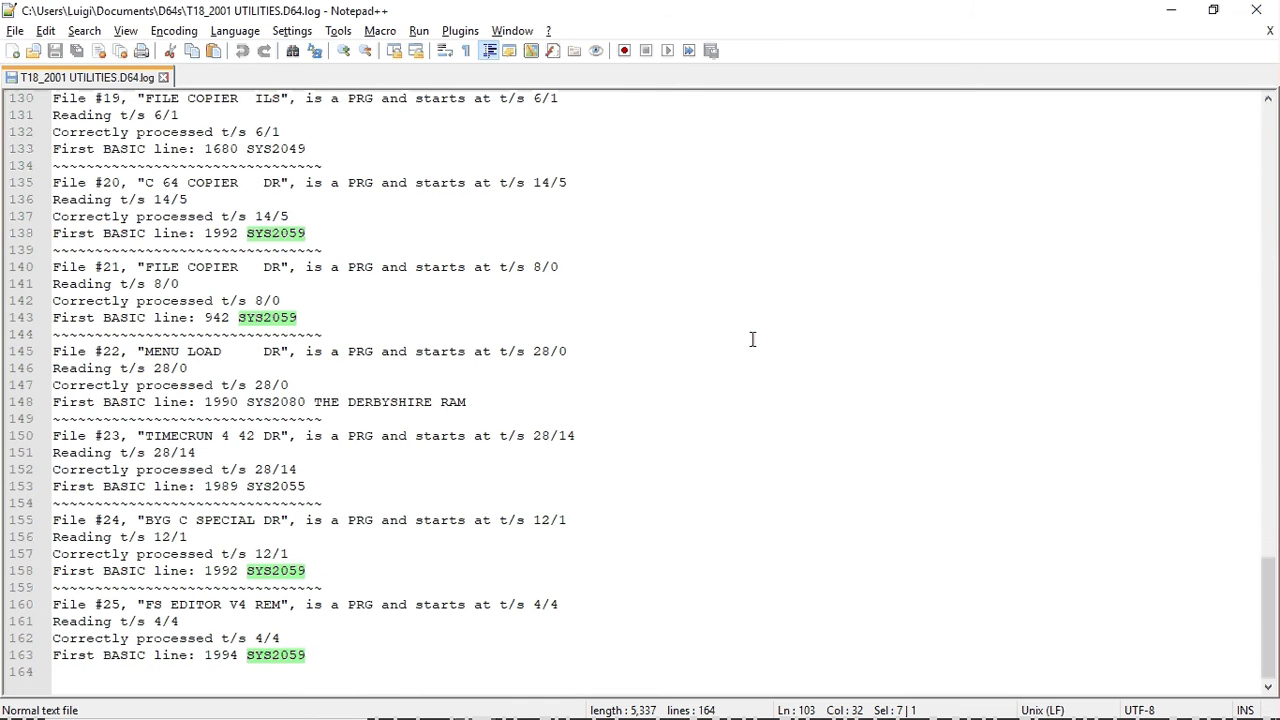
{"action": "double_click", "coordinate": [273, 398]}
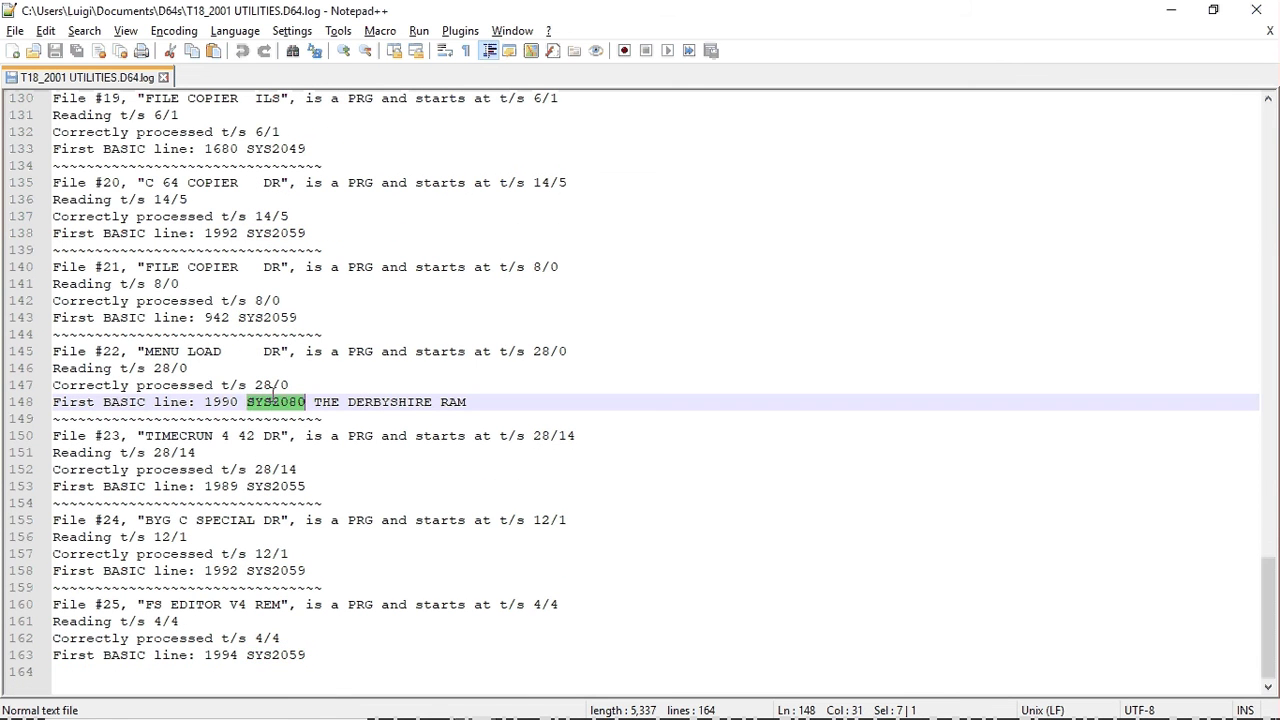
{"action": "left_click", "coordinate": [357, 401]}
{"action": "left_click_drag", "start_coordinate": [314, 401], "coordinate": [486, 401]}
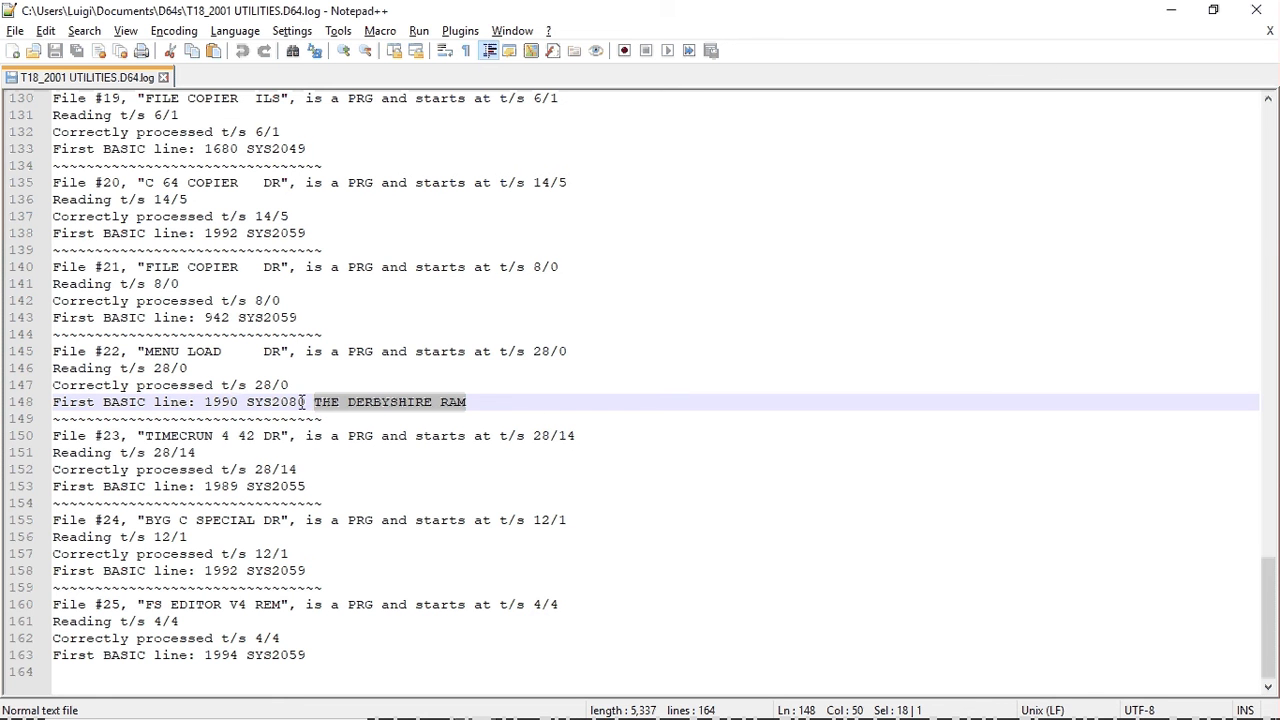
{"action": "left_click", "coordinate": [287, 401]}
{"action": "double_click", "coordinate": [287, 401]}
{"action": "double_click", "coordinate": [355, 401]}
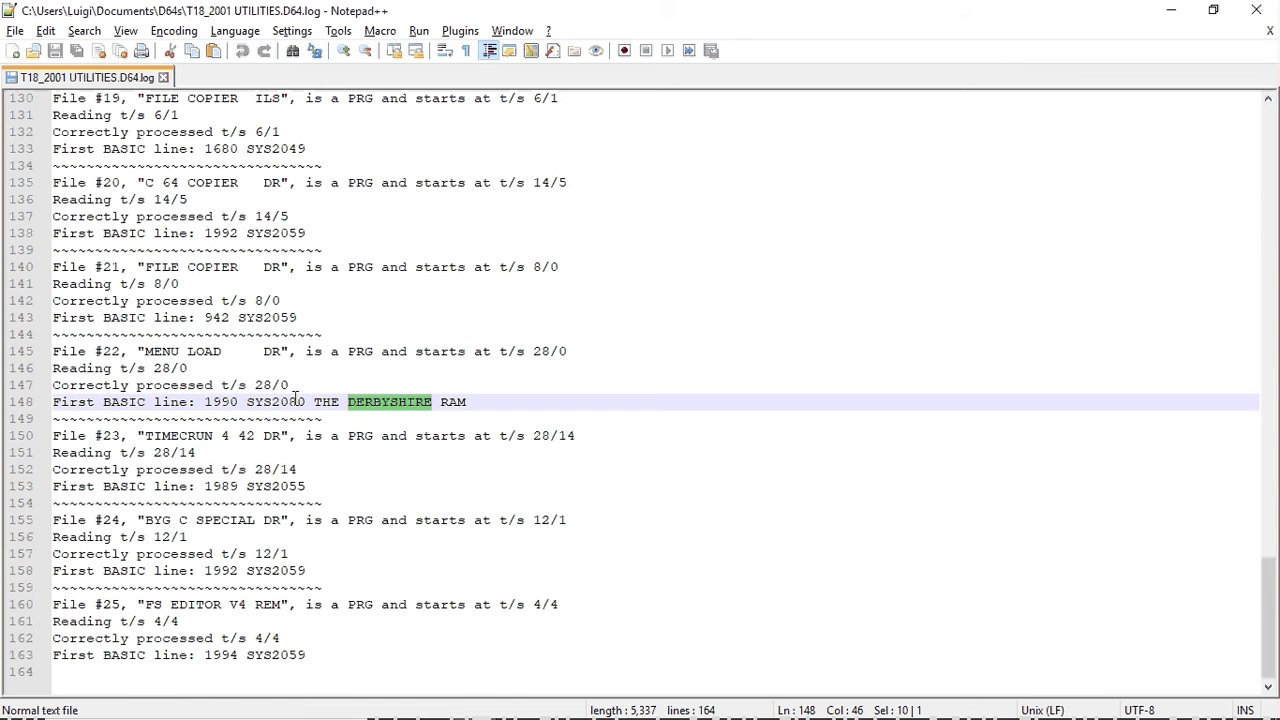
Step: Scroll back up the log and switch to the IECHost client window
{"action": "scroll", "coordinate": [296, 401], "scroll_direction": "up", "scroll_amount": 10}
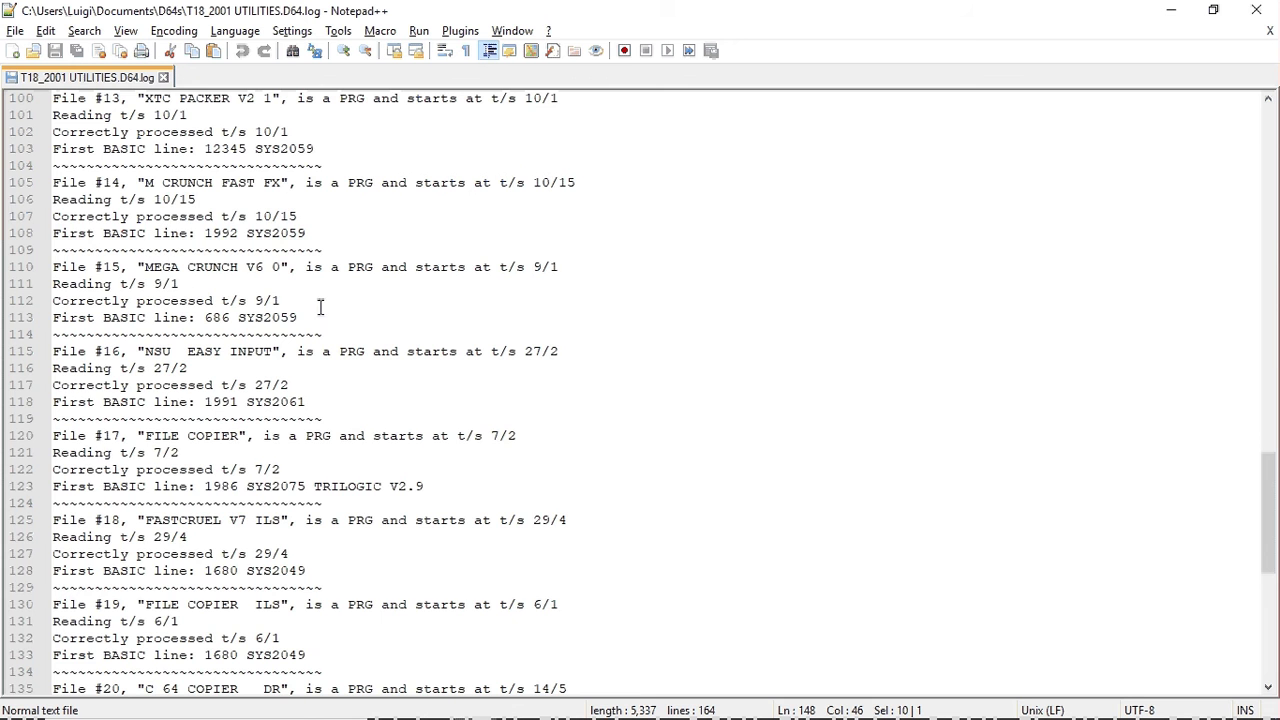
{"action": "scroll", "coordinate": [490, 285], "scroll_direction": "up", "scroll_amount": 4}
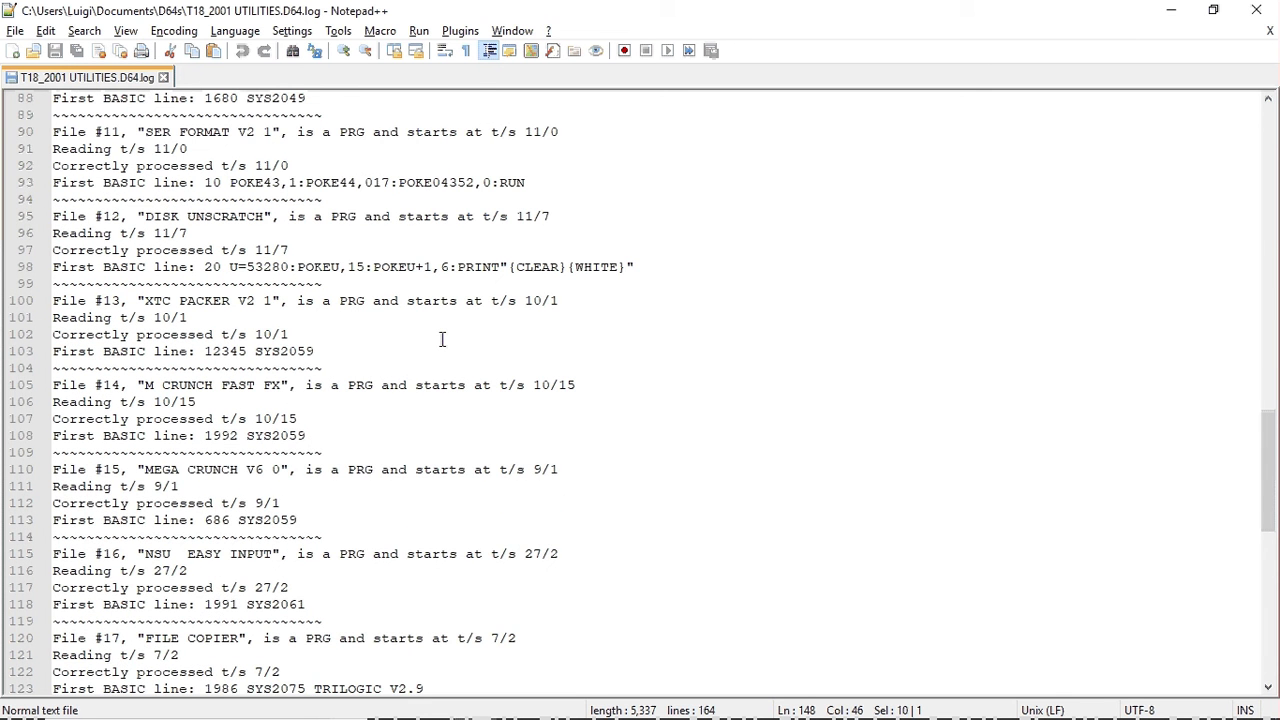
{"action": "scroll", "coordinate": [443, 338], "scroll_direction": "up", "scroll_amount": 3}
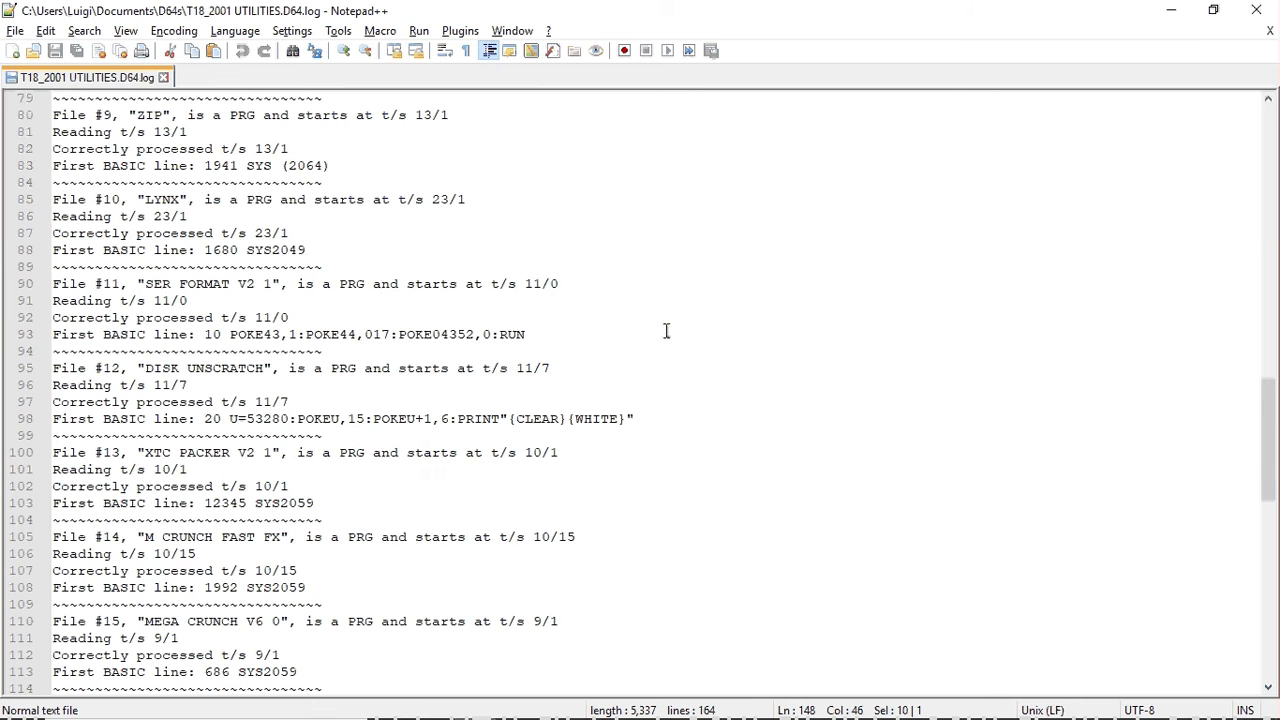
{"action": "key", "text": "alt+Tab"}
{"action": "key", "text": "Tab"}
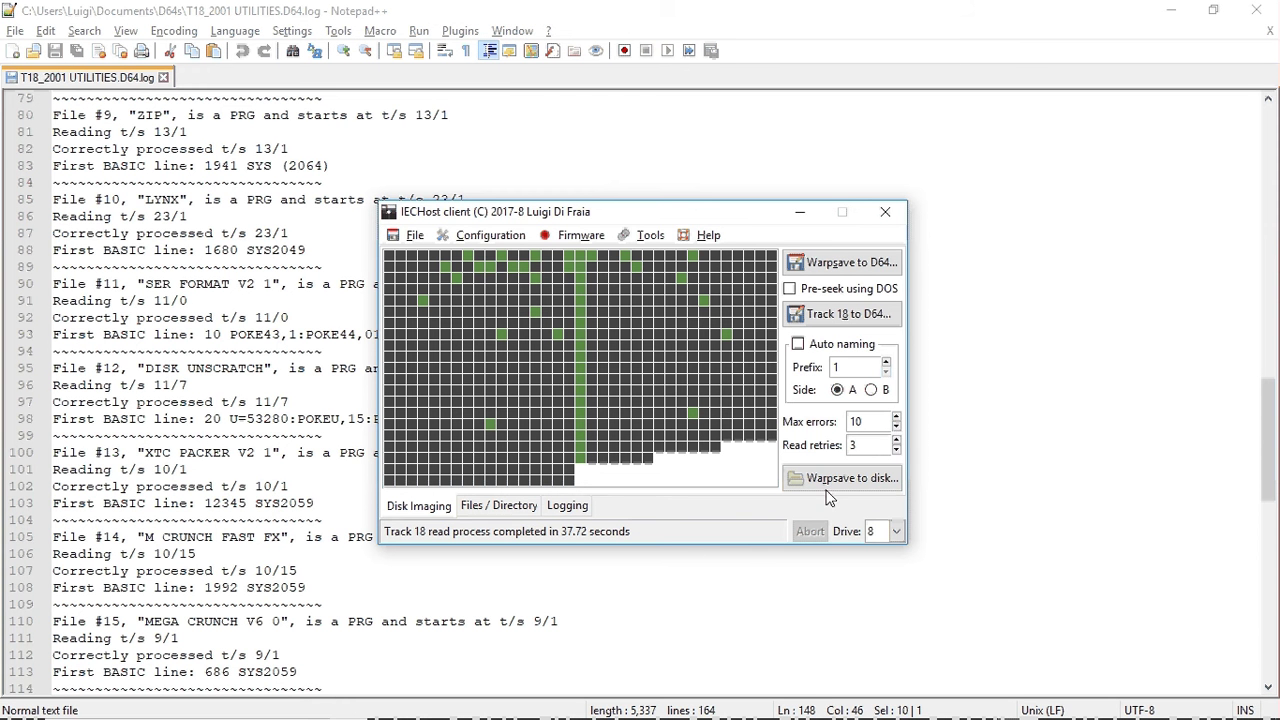
Step: Show the Logging view and scroll through the 25 PRG entries and save confirmation, then switch away
{"action": "left_click", "coordinate": [567, 506]}
{"action": "scroll", "coordinate": [797, 351], "scroll_direction": "down", "scroll_amount": 2}
{"action": "scroll", "coordinate": [797, 351], "scroll_direction": "down", "scroll_amount": 16}
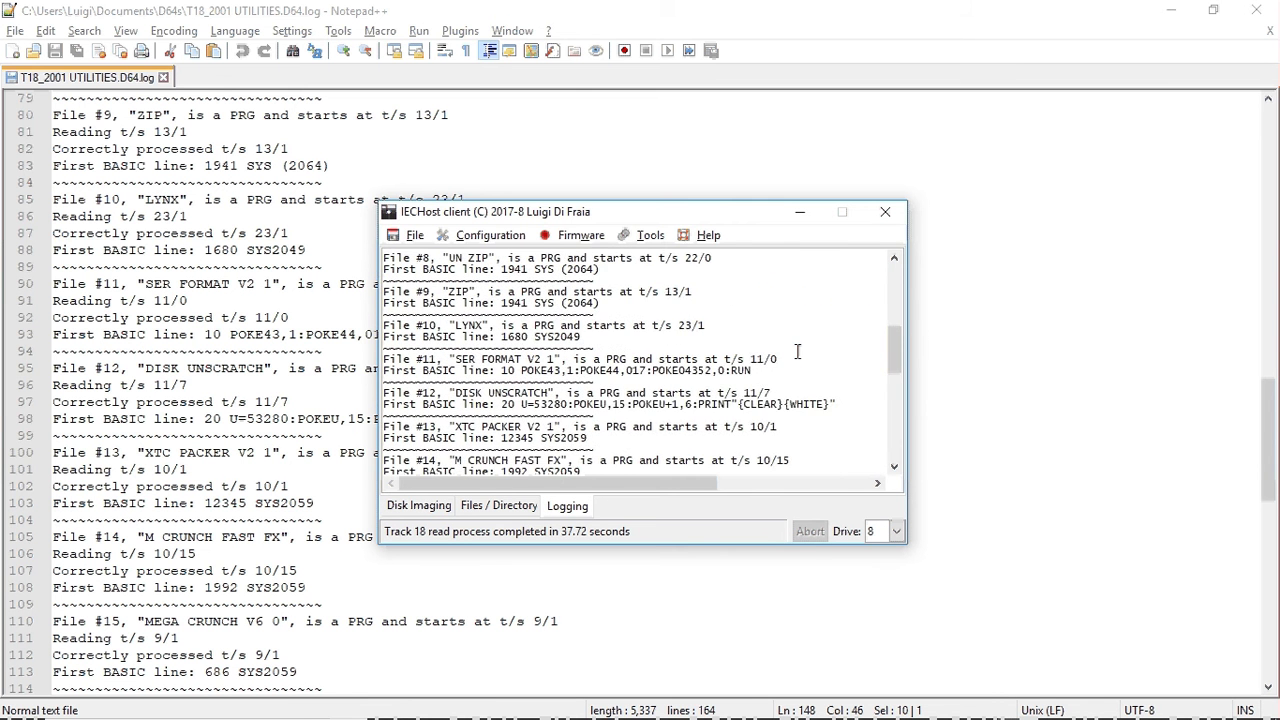
{"action": "scroll", "coordinate": [797, 351], "scroll_direction": "down", "scroll_amount": 3}
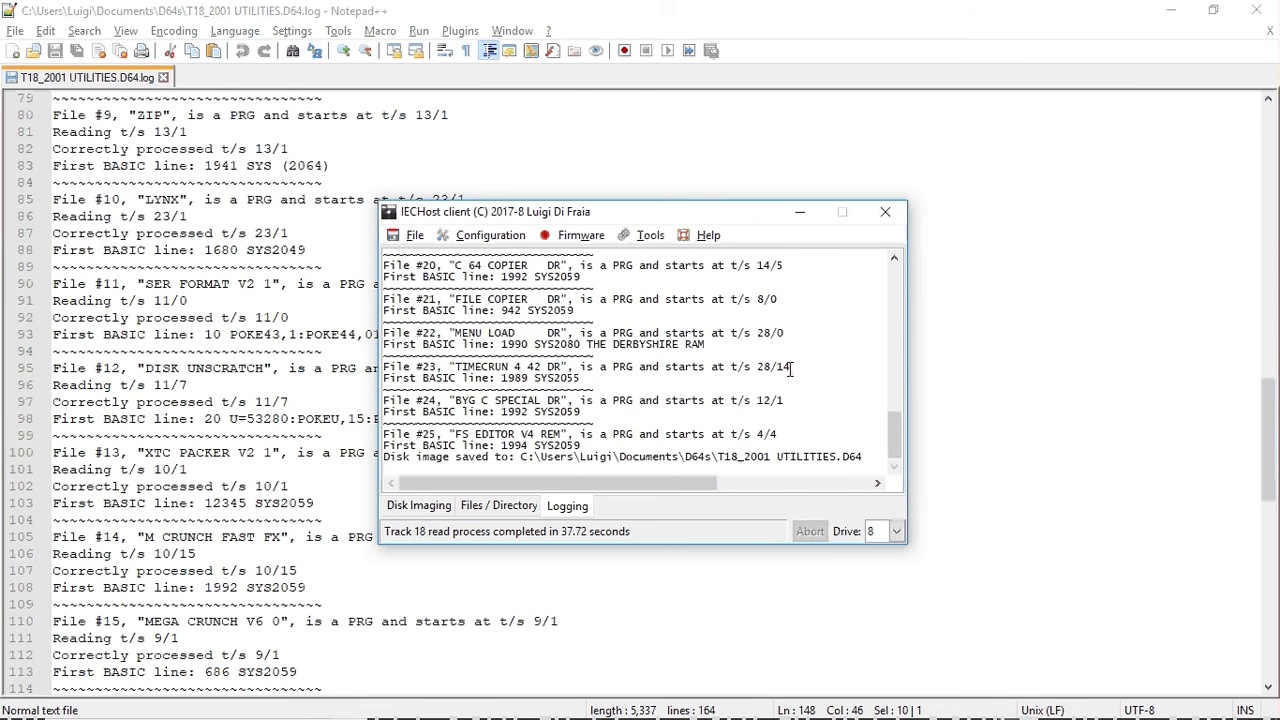
{"action": "scroll", "coordinate": [790, 369], "scroll_direction": "up", "scroll_amount": 2}
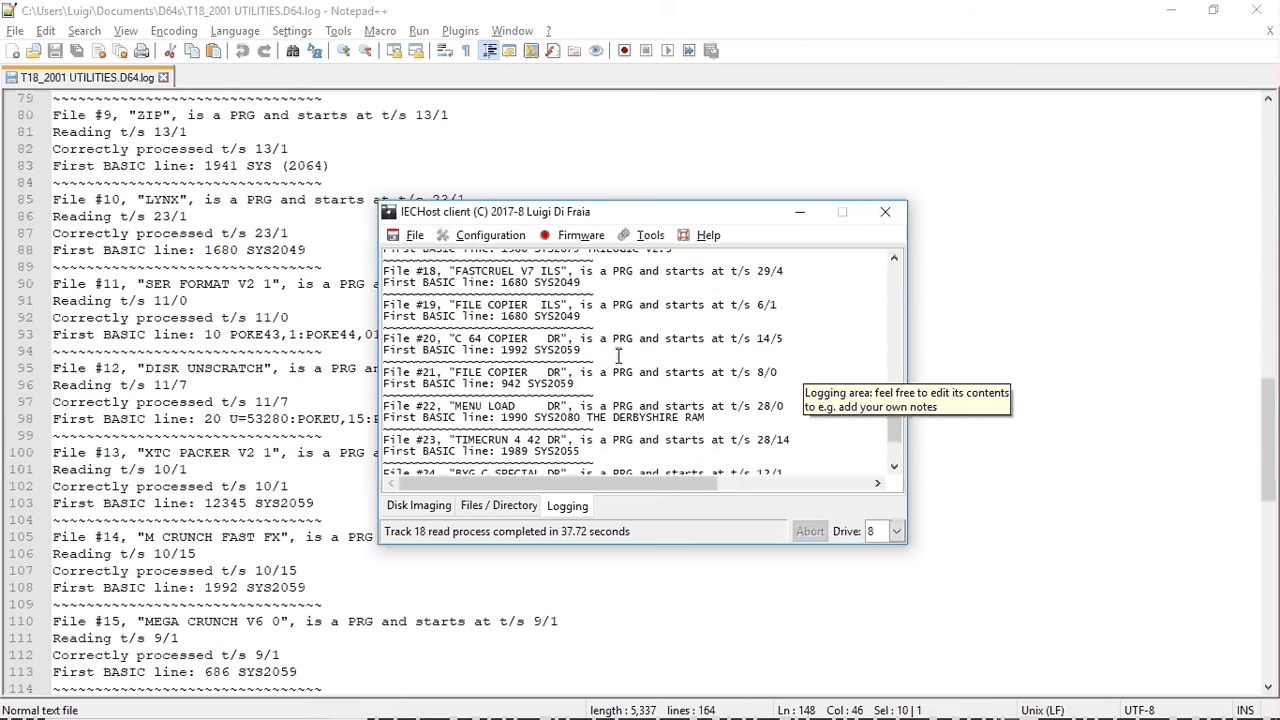
{"action": "scroll", "coordinate": [600, 365], "scroll_direction": "up", "scroll_amount": 1}
{"action": "scroll", "coordinate": [600, 365], "scroll_direction": "up", "scroll_amount": 16}
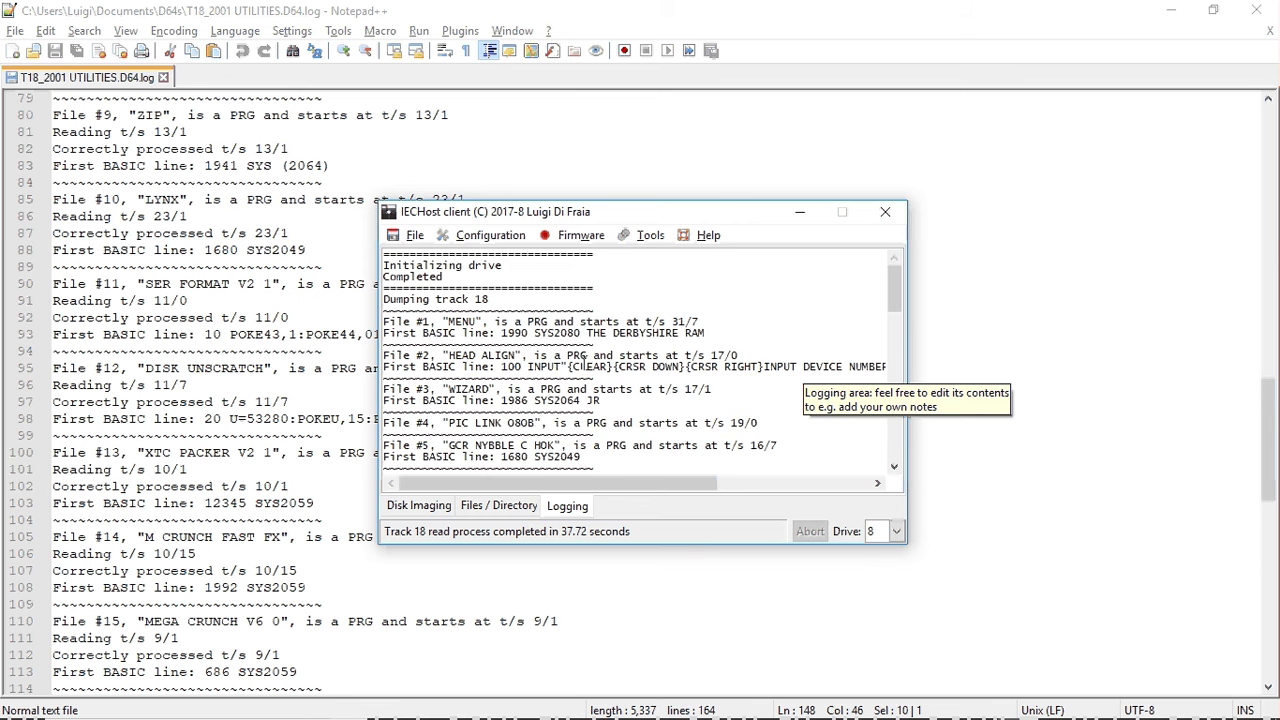
{"action": "scroll", "coordinate": [583, 362], "scroll_direction": "down", "scroll_amount": 10}
{"action": "scroll", "coordinate": [585, 362], "scroll_direction": "down", "scroll_amount": 10}
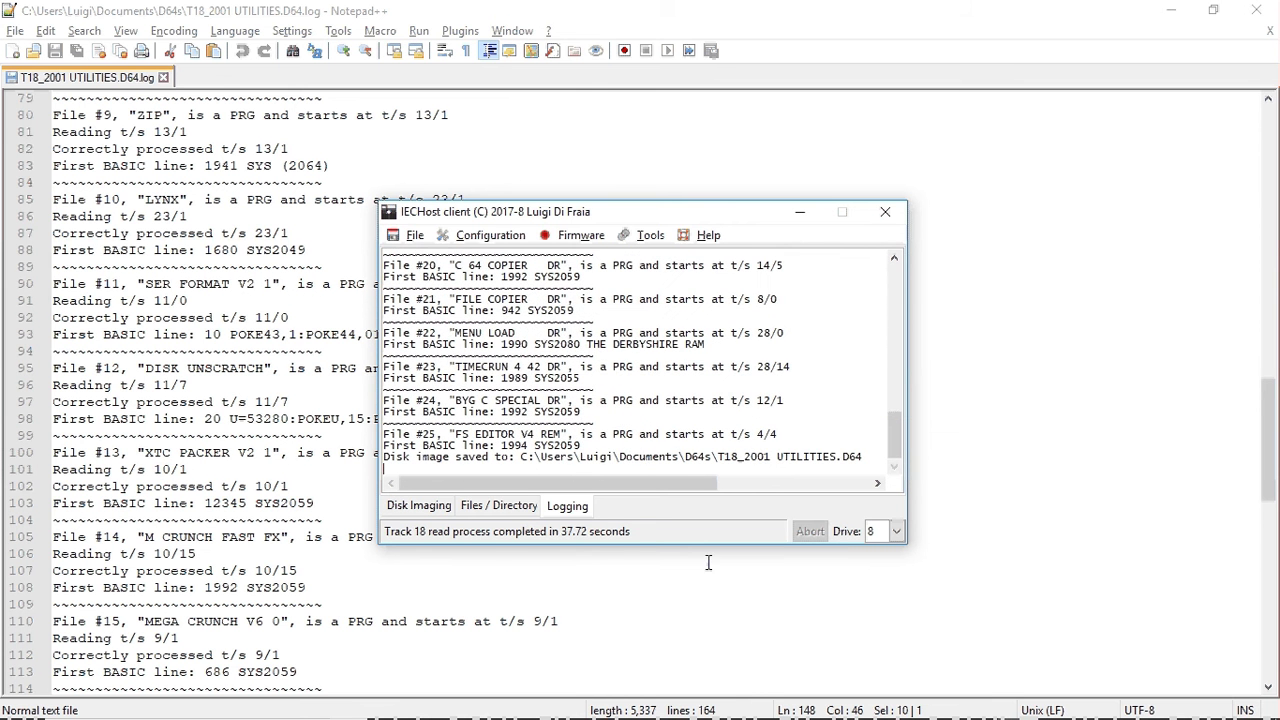
{"action": "key", "text": "alt+Tab"}
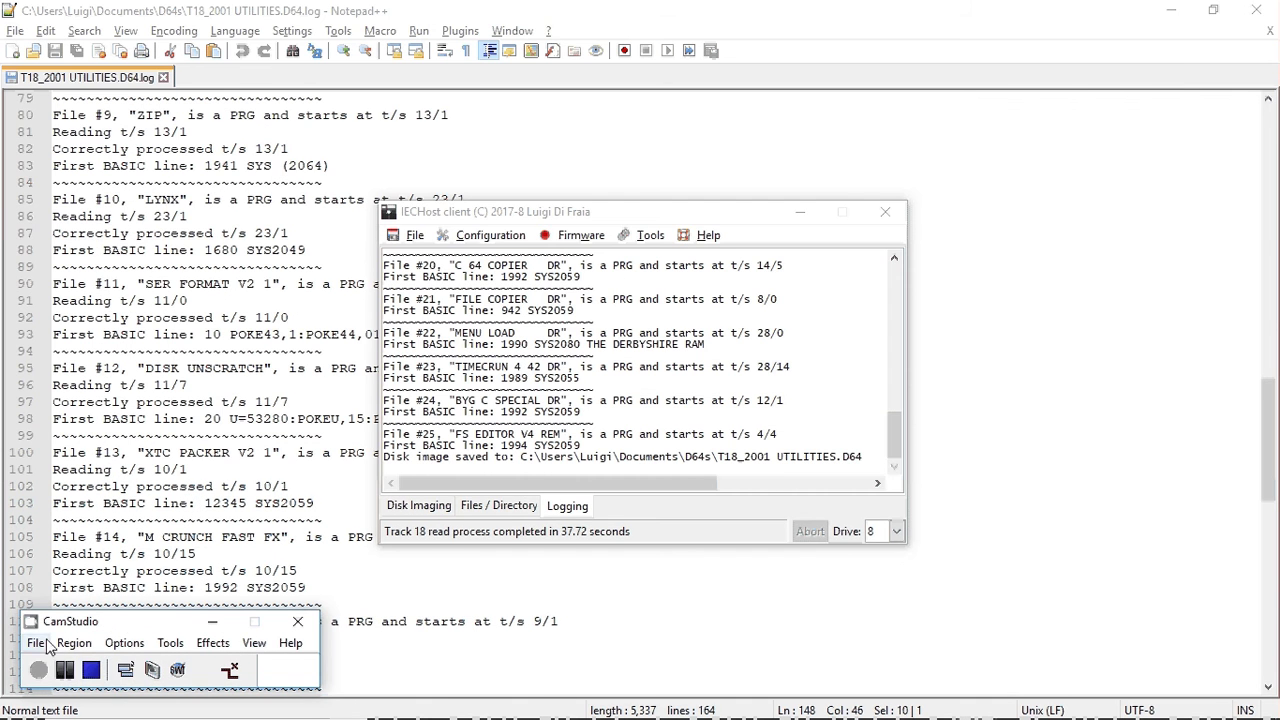